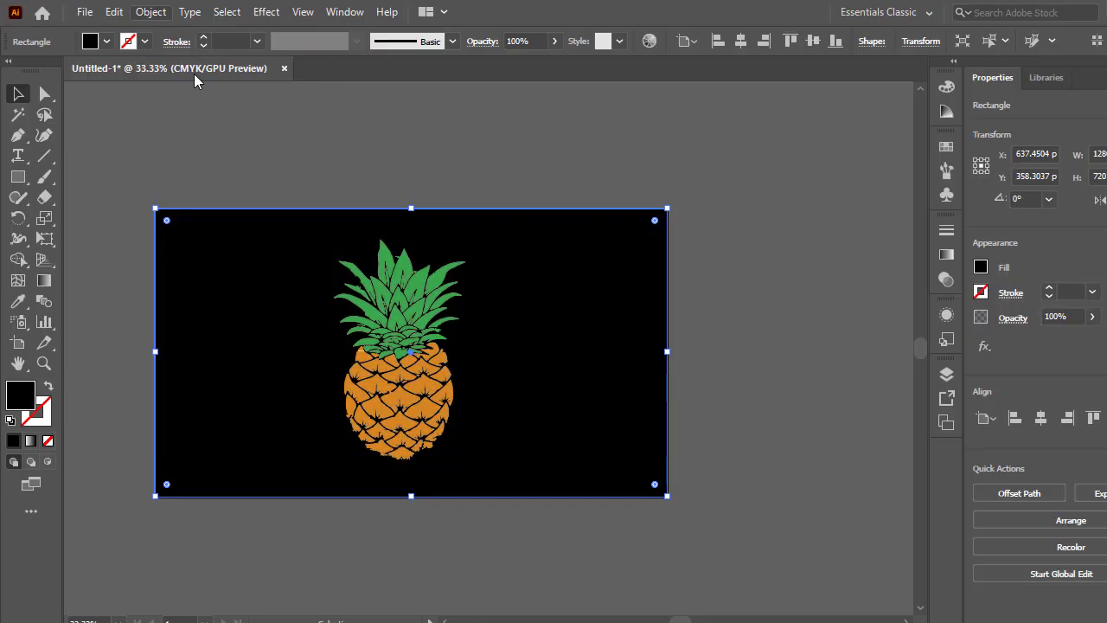
Lock the black background rectangle with Object > Lock > Selection.
click(151, 13)
mouse_move(270, 131)
click(487, 132)
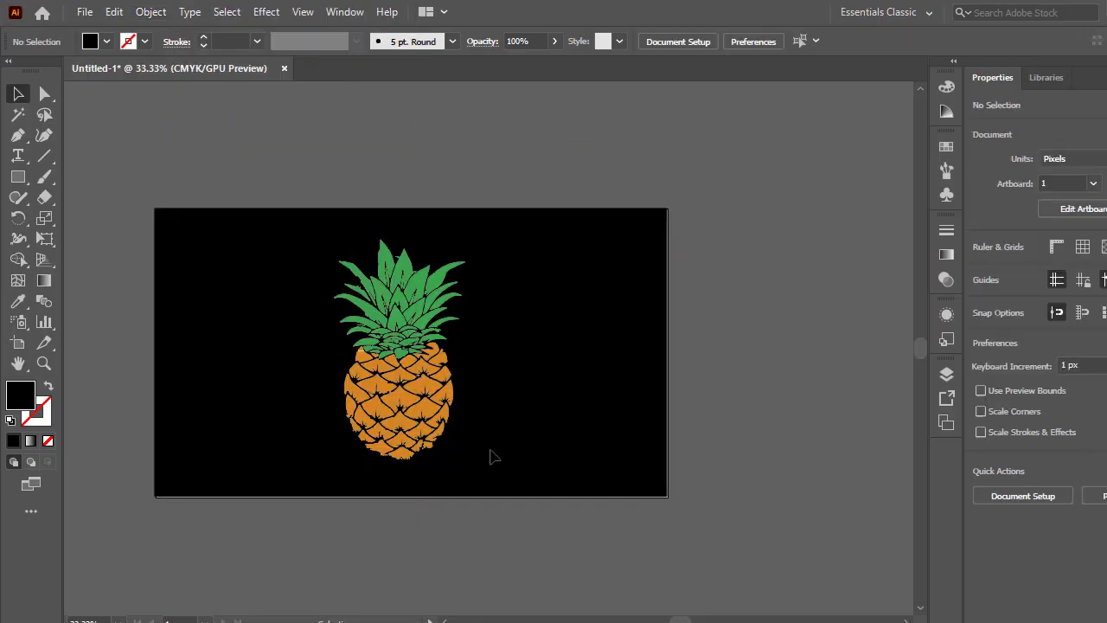
right_click(387, 246)
click(406, 377)
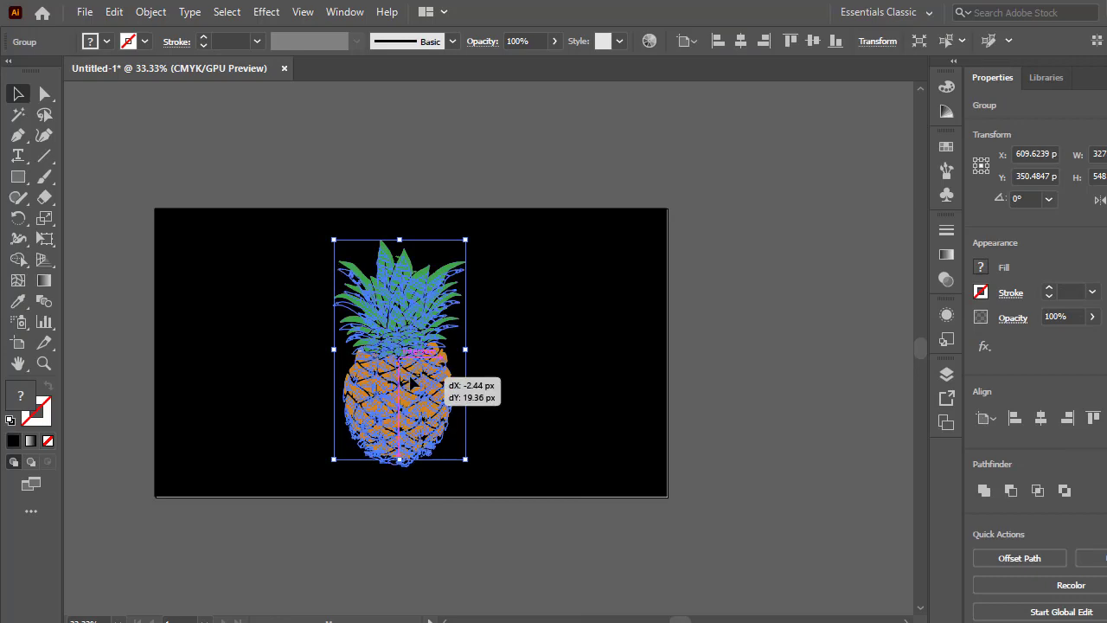
Nudge the pineapple slightly lower, then zoom to 50% and pan it into view.
drag(406, 377, 404, 384)
click(551, 365)
key(z)
click(628, 375)
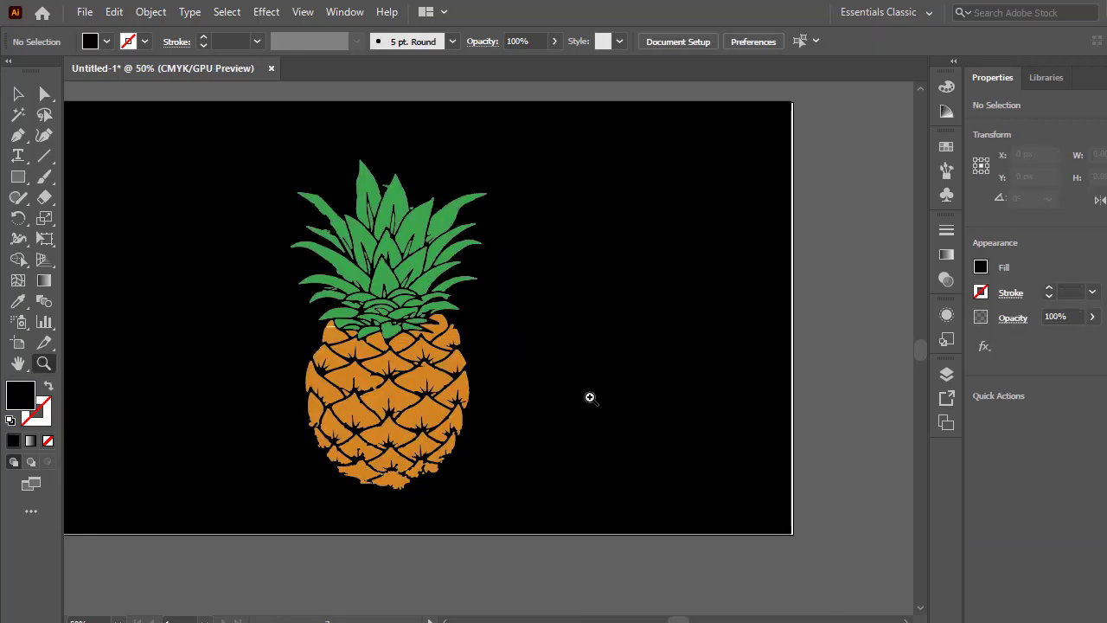
drag(442, 227, 430, 267)
click(21, 93)
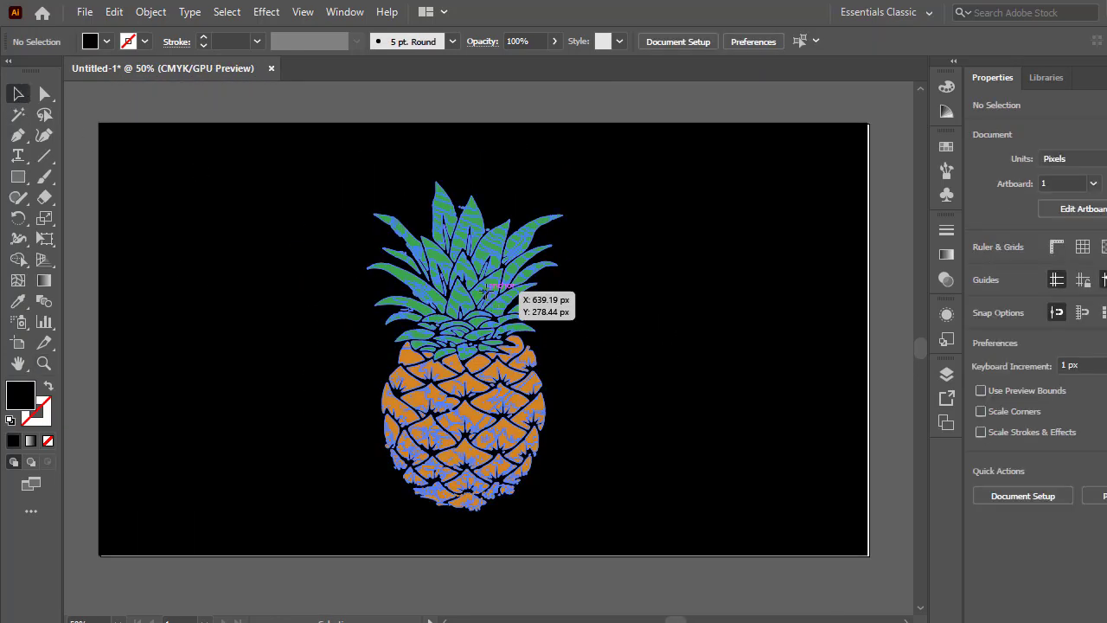
click(484, 292)
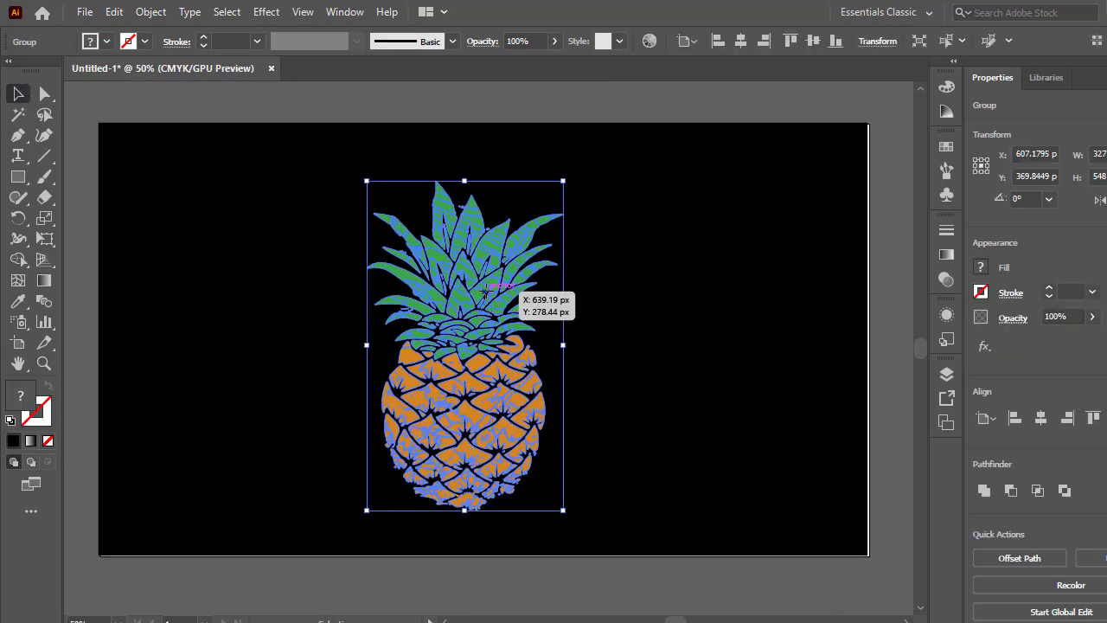
click(314, 279)
Draw a triangle with the Pen tool, corners beside the leaves and at the pineapple's base.
key(p)
click(329, 282)
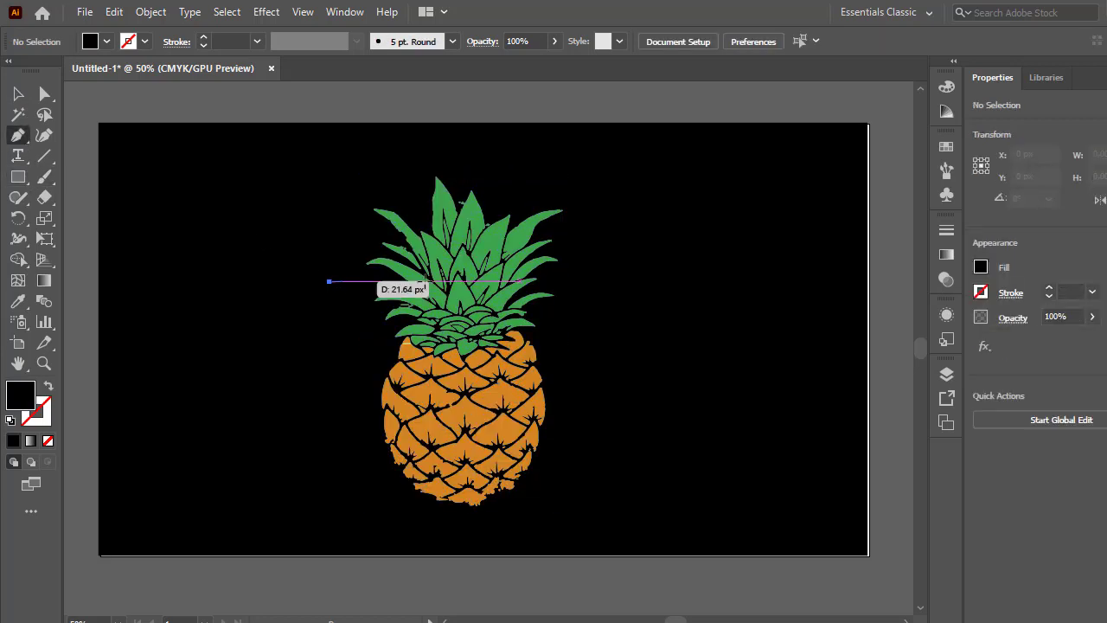
click(590, 281)
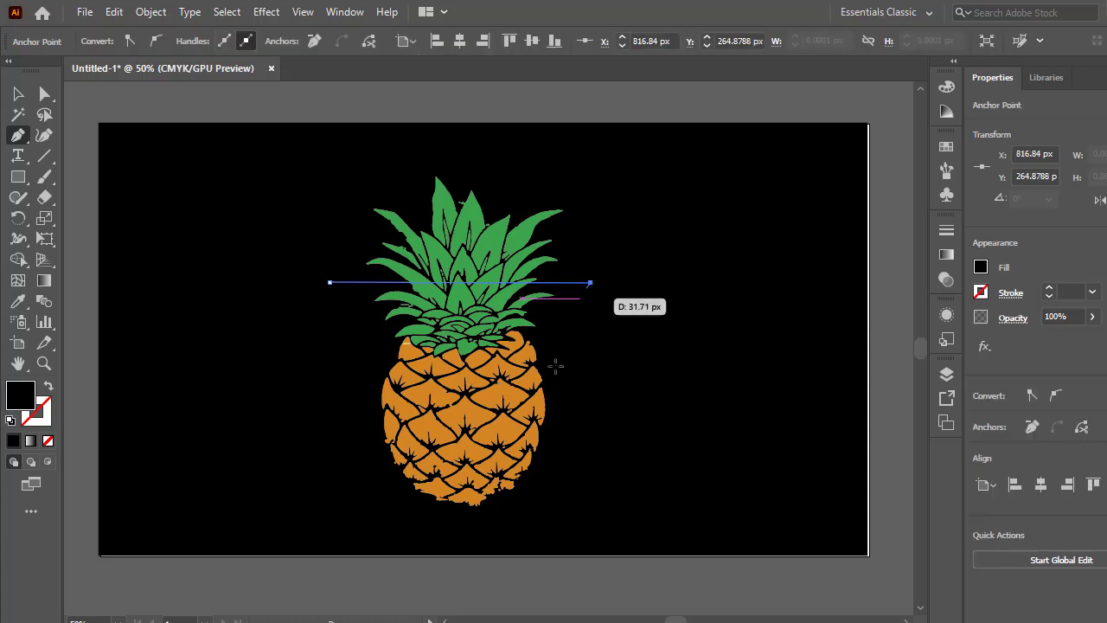
click(474, 489)
click(331, 282)
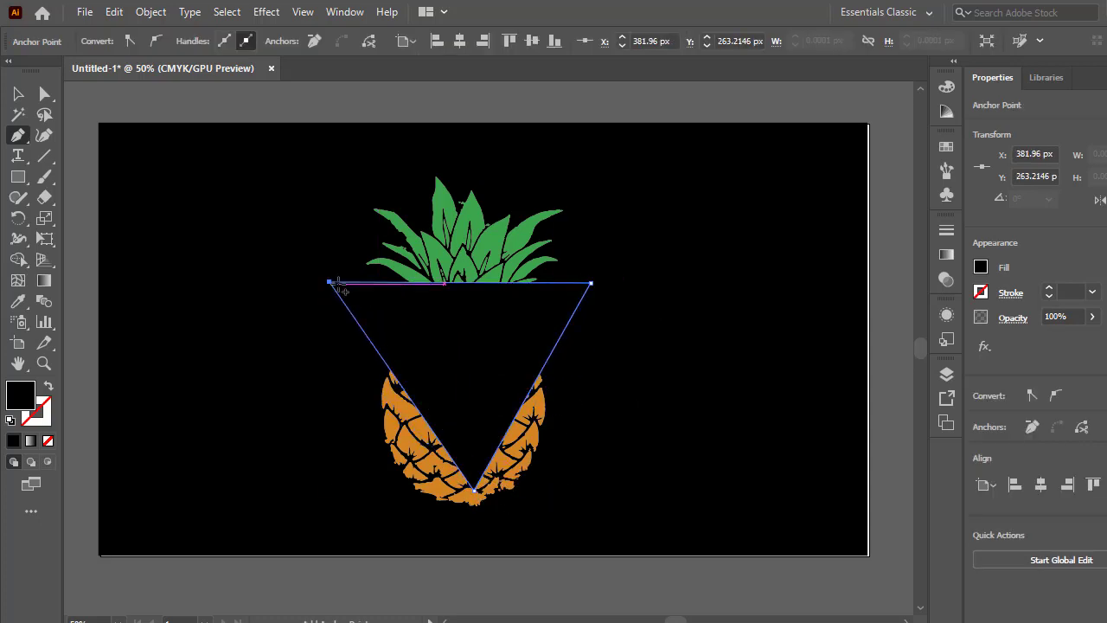
Give the triangle a #FFFFFF fill.
double_click(21, 394)
text(ffffff)
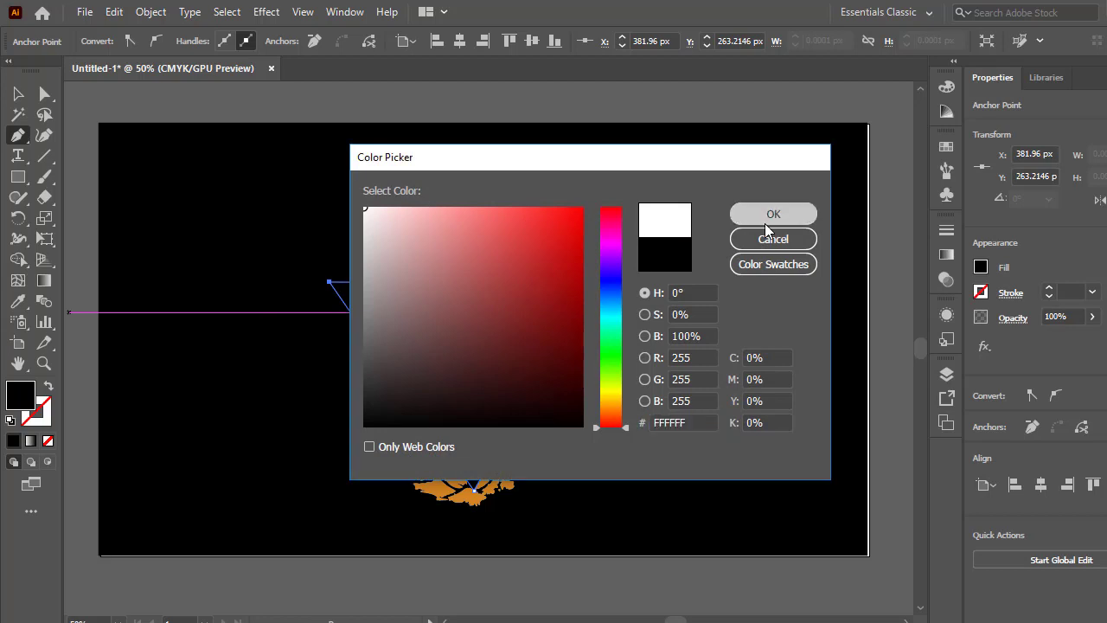
click(770, 212)
click(18, 93)
click(110, 301)
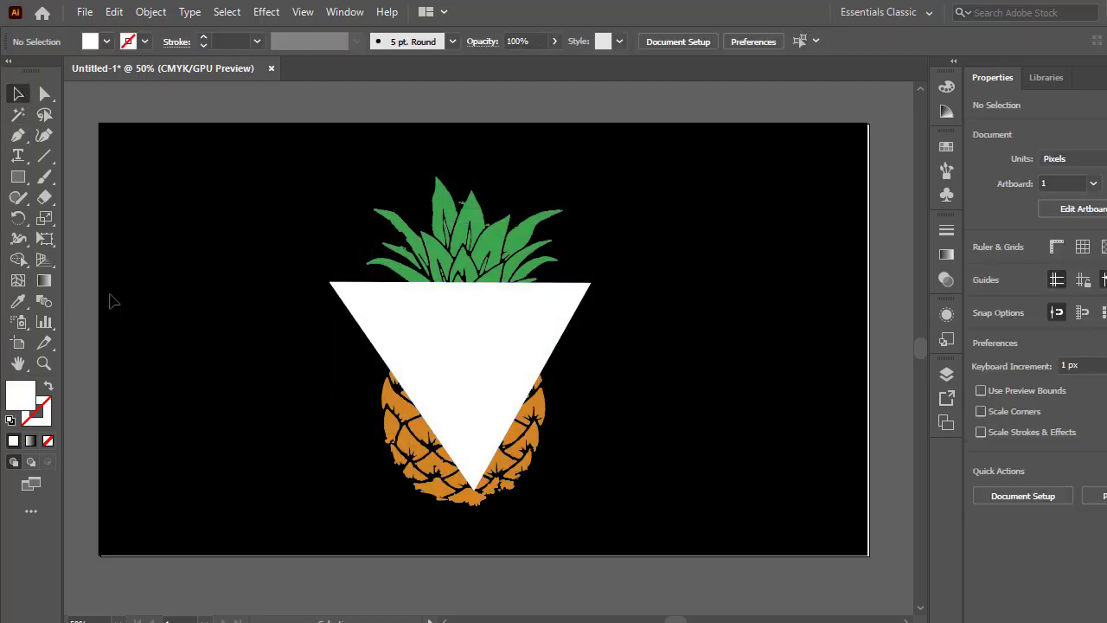
click(411, 317)
Turn the fill into a 5 pt white stroke, then scale the triangle up and tilt it.
click(49, 389)
click(204, 38)
click(204, 38)
click(204, 38)
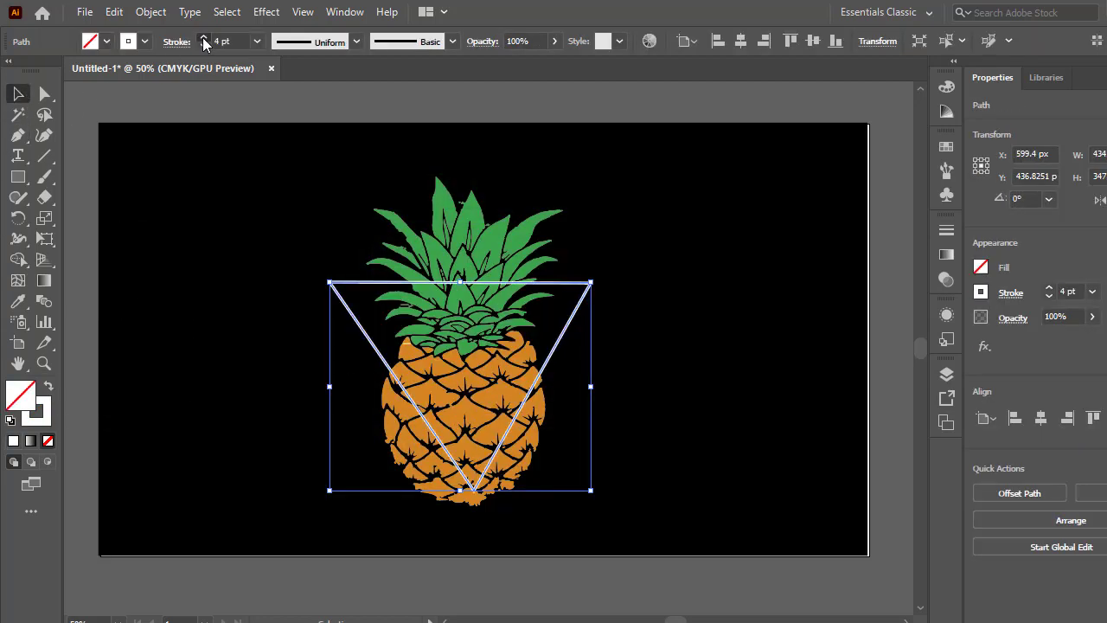
click(204, 38)
click(778, 275)
mouse_move(590, 283)
mouse_down()
mouse_move(613, 264)
mouse_move(641, 277)
mouse_up()
click(694, 252)
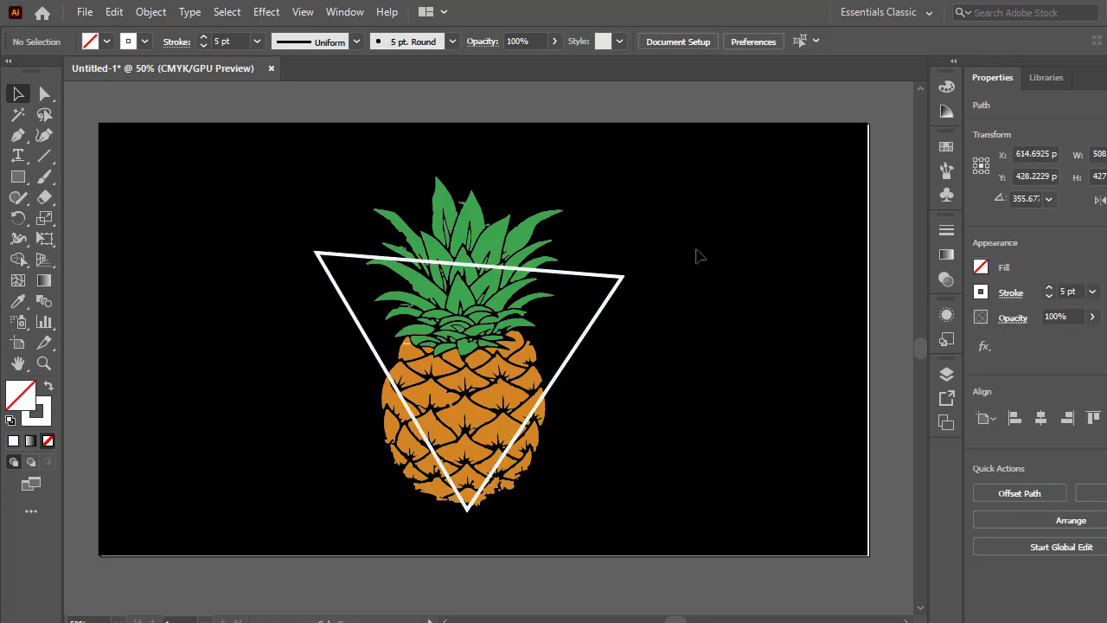
Zoom to 100% on the pineapple and select the triangle outline.
key(z)
click(474, 359)
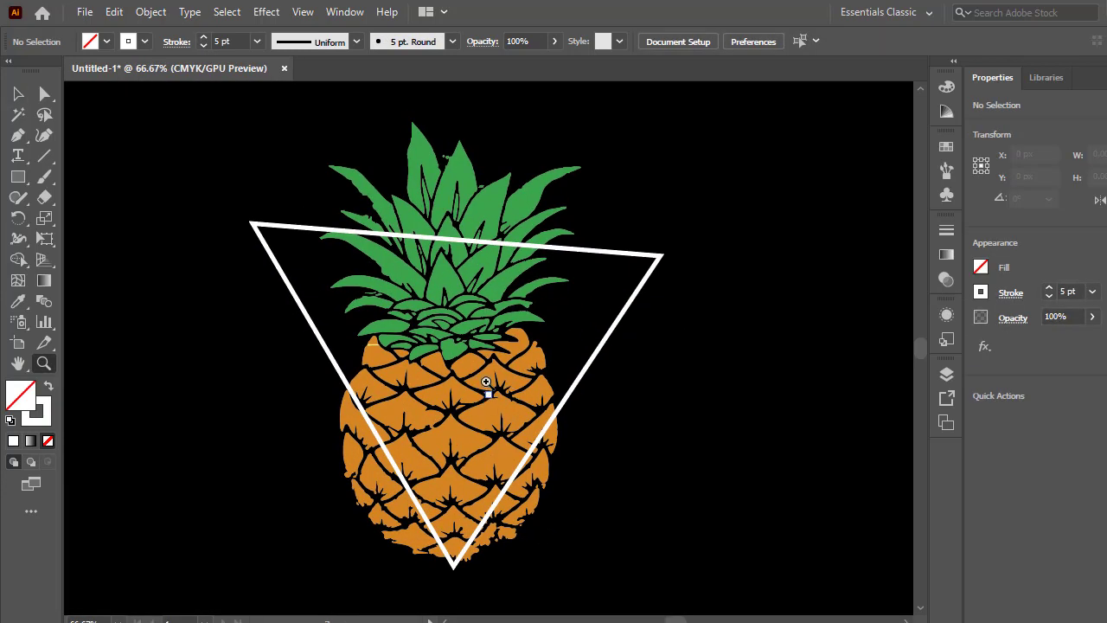
click(19, 94)
click(239, 284)
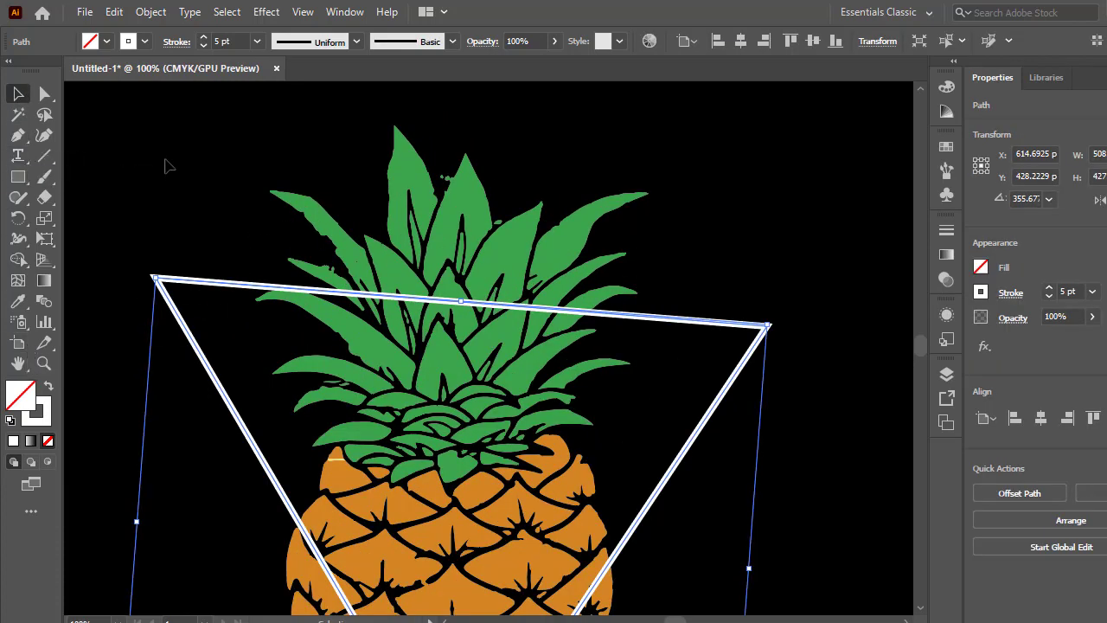
Cut the top edge on both sides of the leaves with Scissors and delete the middle piece.
drag(45, 197, 108, 216)
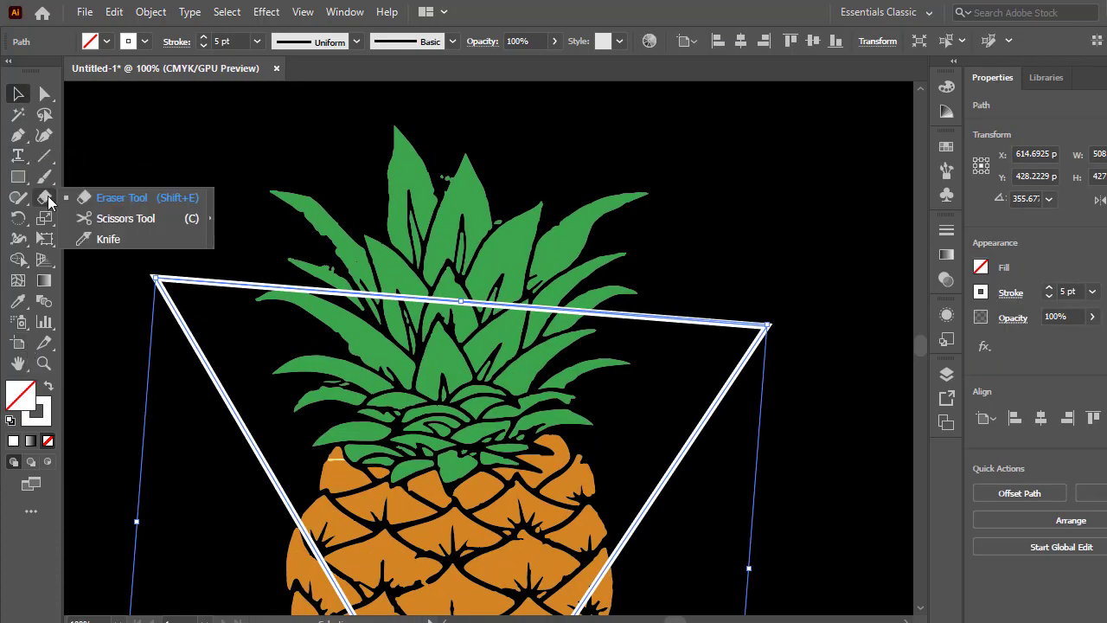
click(256, 284)
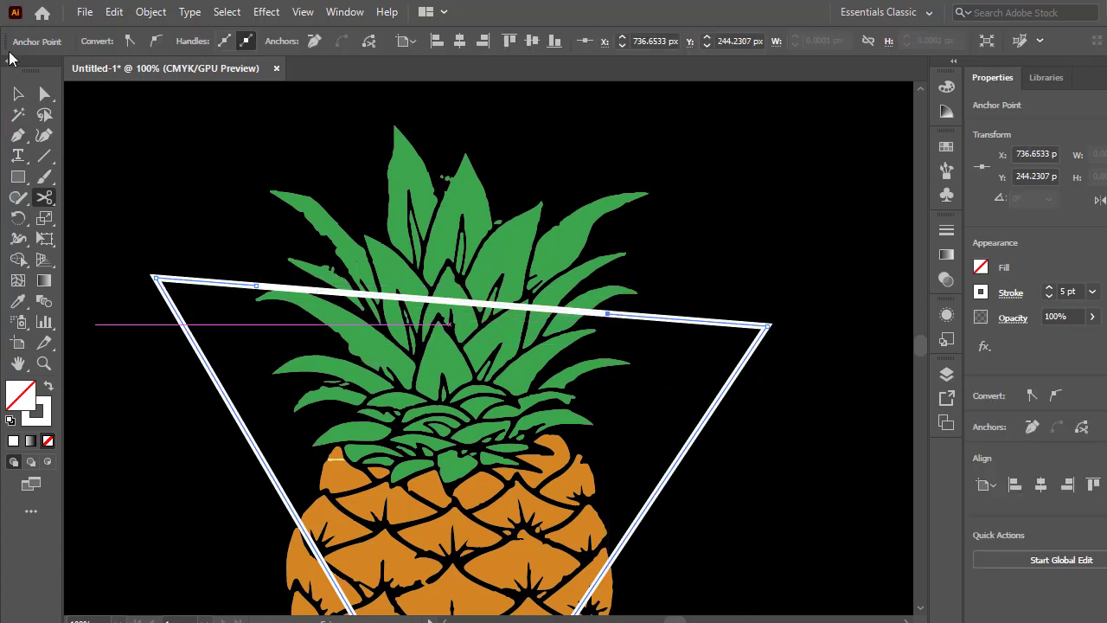
click(17, 93)
click(219, 181)
click(298, 288)
key(Delete)
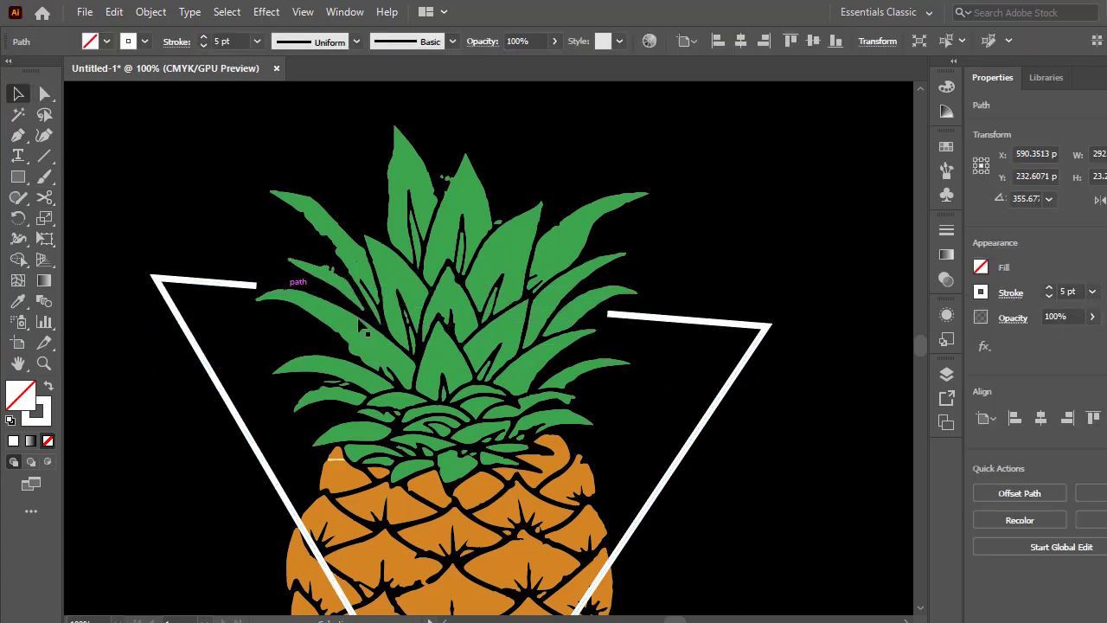
click(700, 516)
Zoom to 400% and pull the right piece's end anchor left to the leaf.
key(ctrl+minus)
key(ctrl+minus)
key(ctrl+minus)
key(z)
click(506, 286)
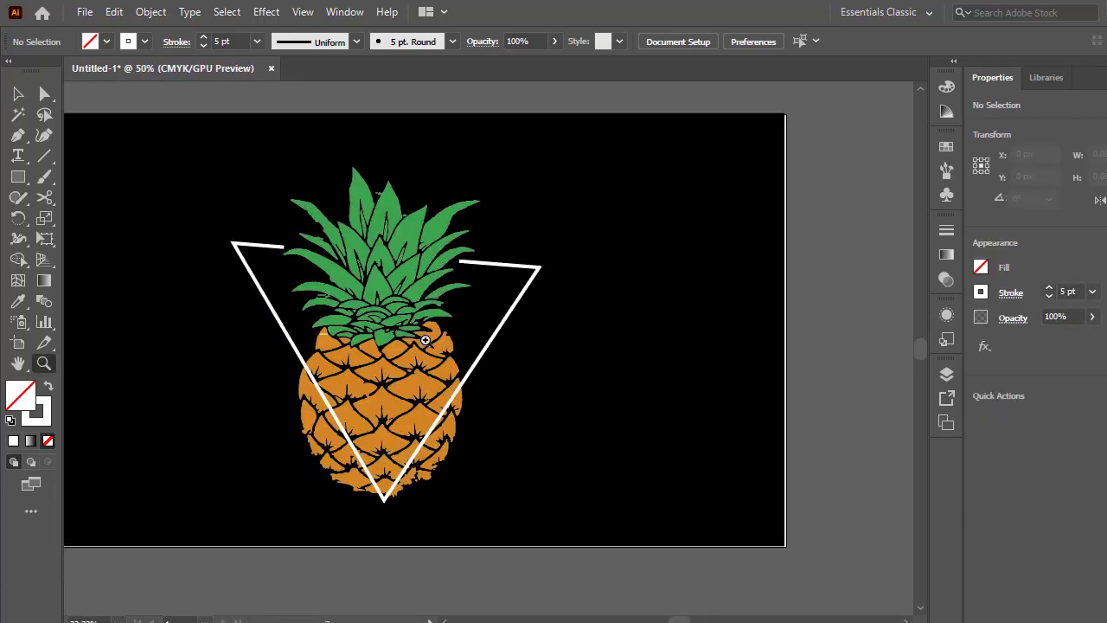
click(507, 287)
click(507, 286)
click(507, 286)
click(544, 329)
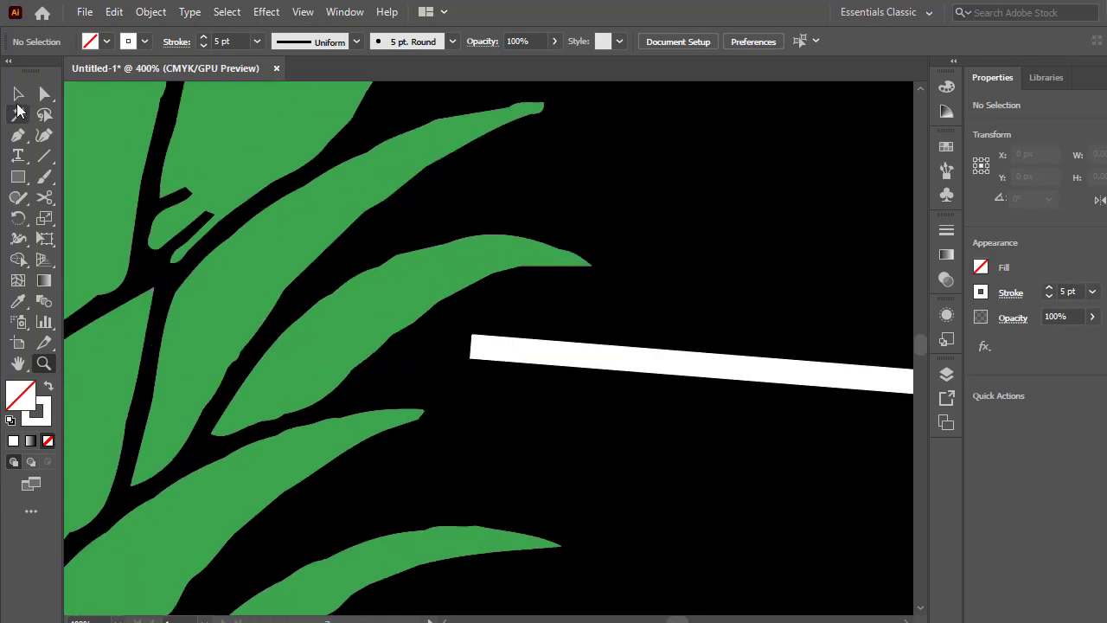
key(v)
click(528, 350)
click(48, 95)
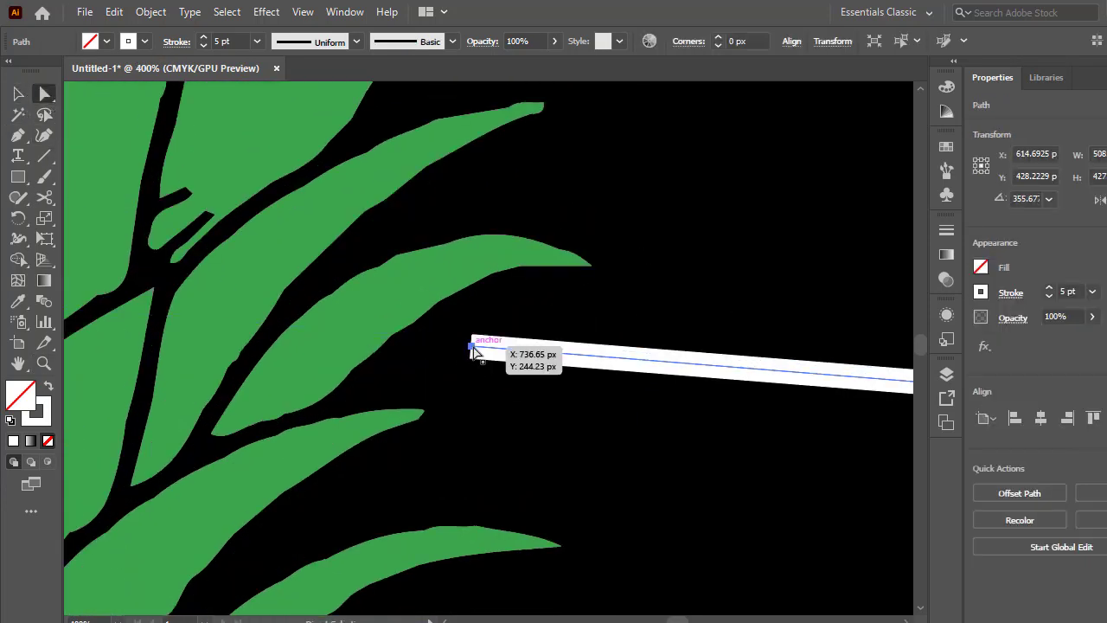
drag(474, 350, 398, 343)
Extend the left piece's end anchor to meet the leaf, then zoom back out.
scroll(440, 358, left, 2)
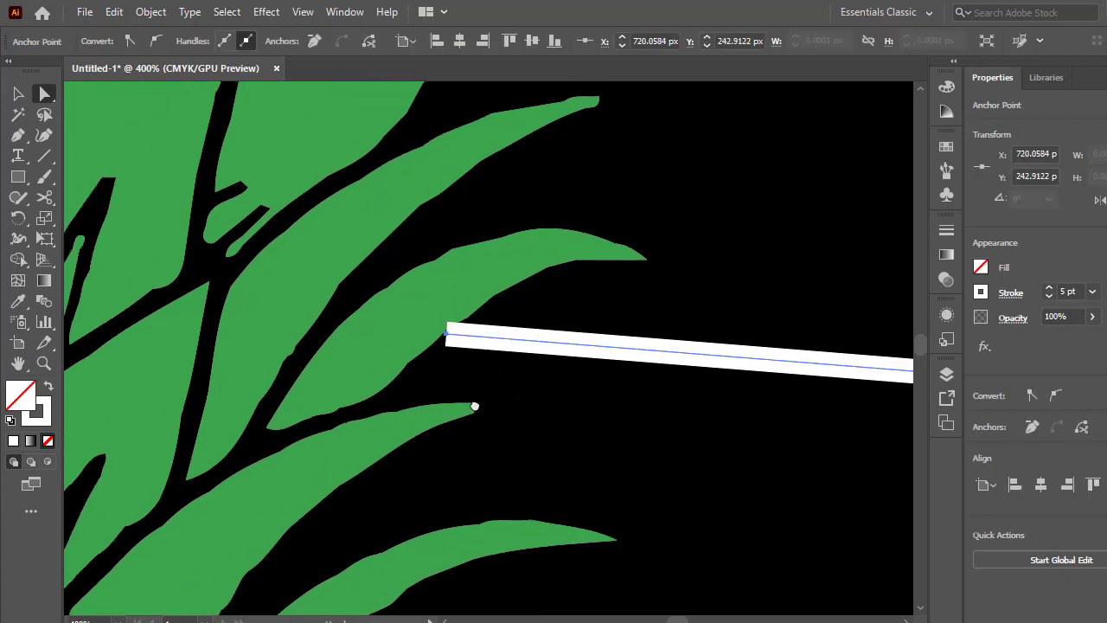
scroll(346, 390, right, 10)
scroll(527, 403, right, 5)
scroll(376, 447, up, 2)
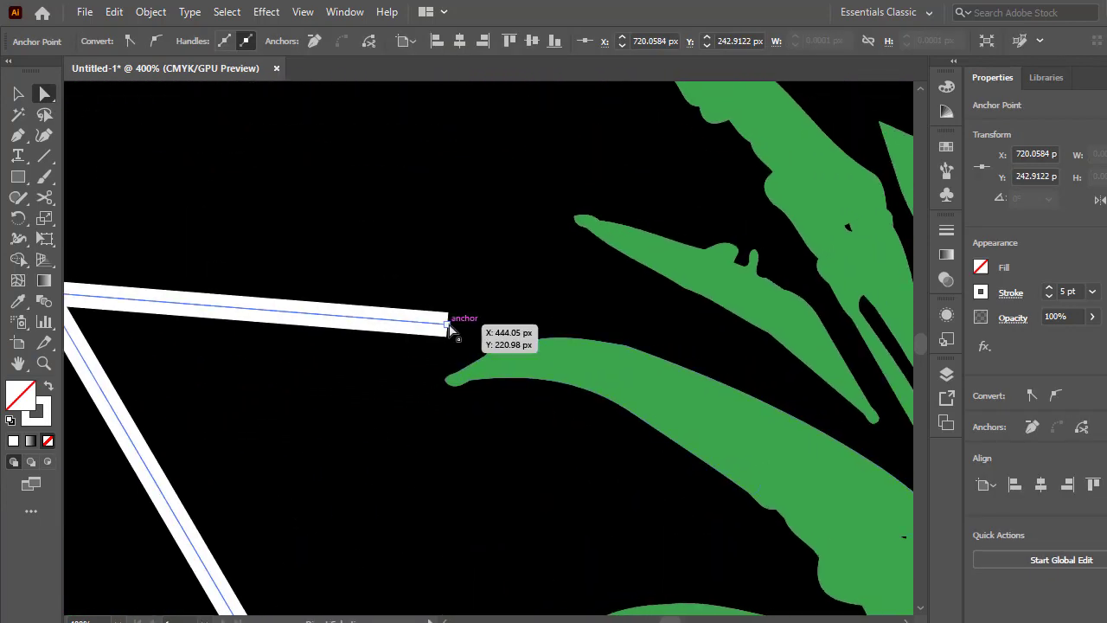
drag(448, 327, 564, 333)
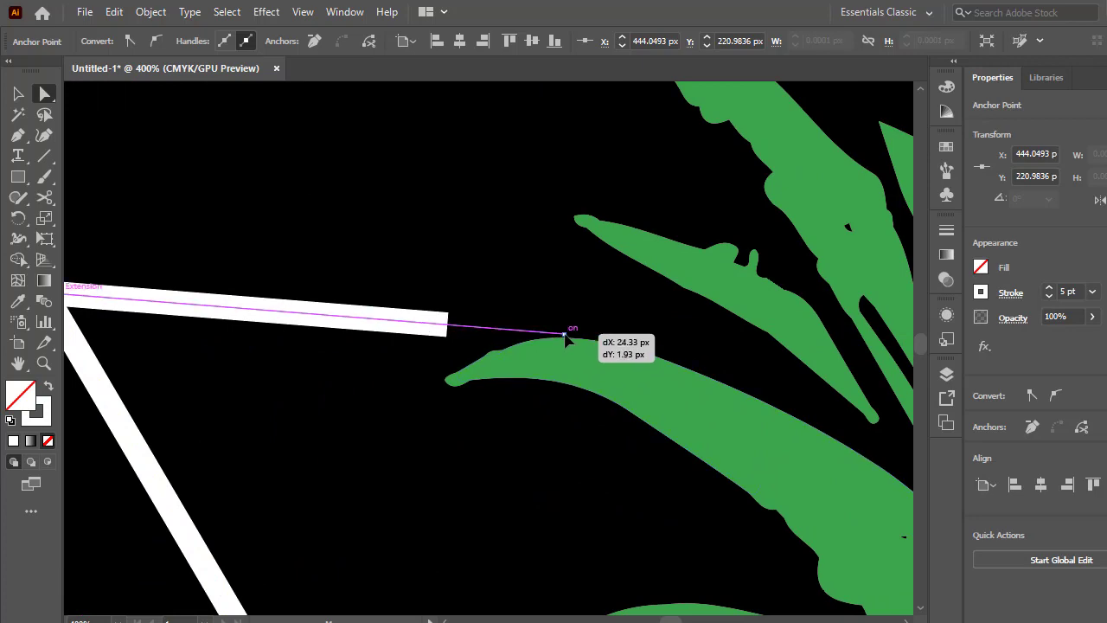
click(536, 418)
key(z)
alt+click(516, 358)
Zoom to 300% on the leaves and check the leaf group's stacking options without changes.
alt+click(543, 432)
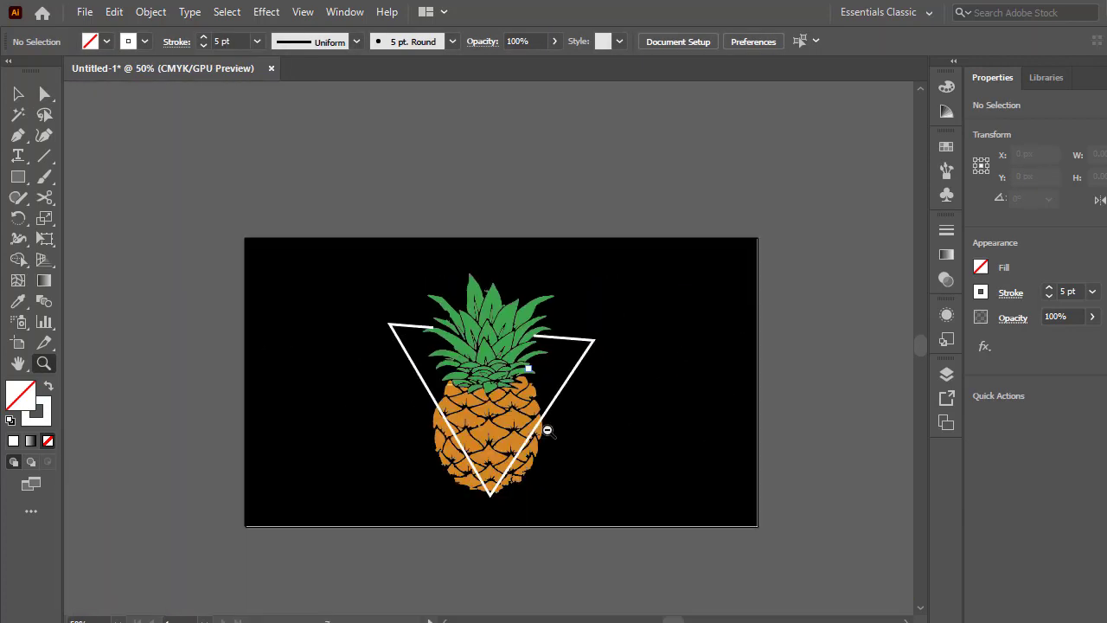
click(519, 285)
click(480, 285)
scroll(259, 303, down, 2)
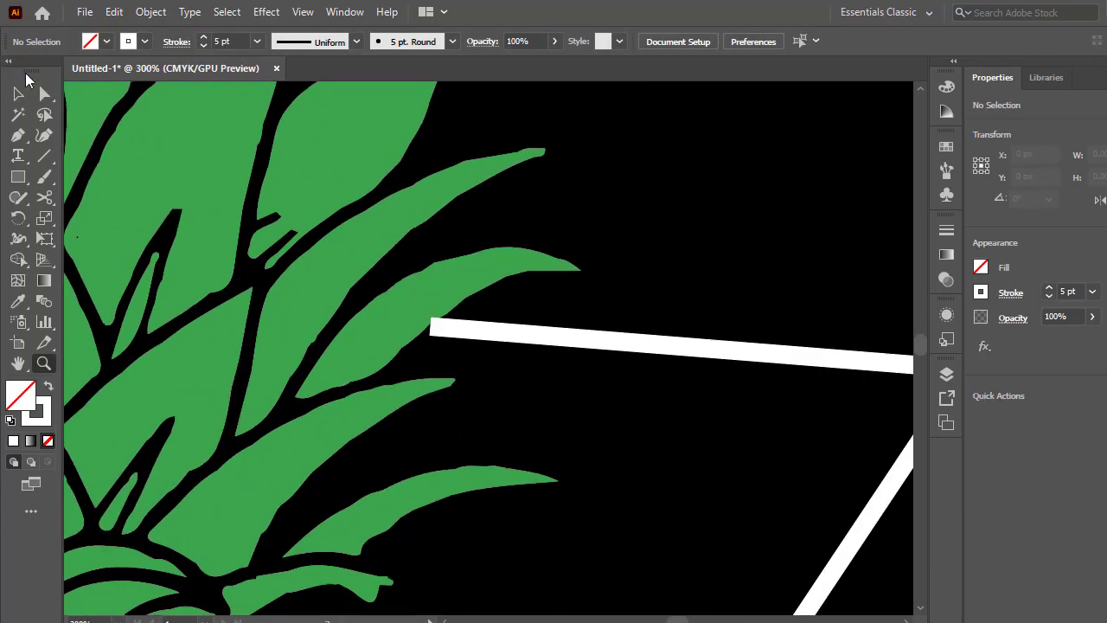
key(v)
click(403, 316)
right_click(402, 316)
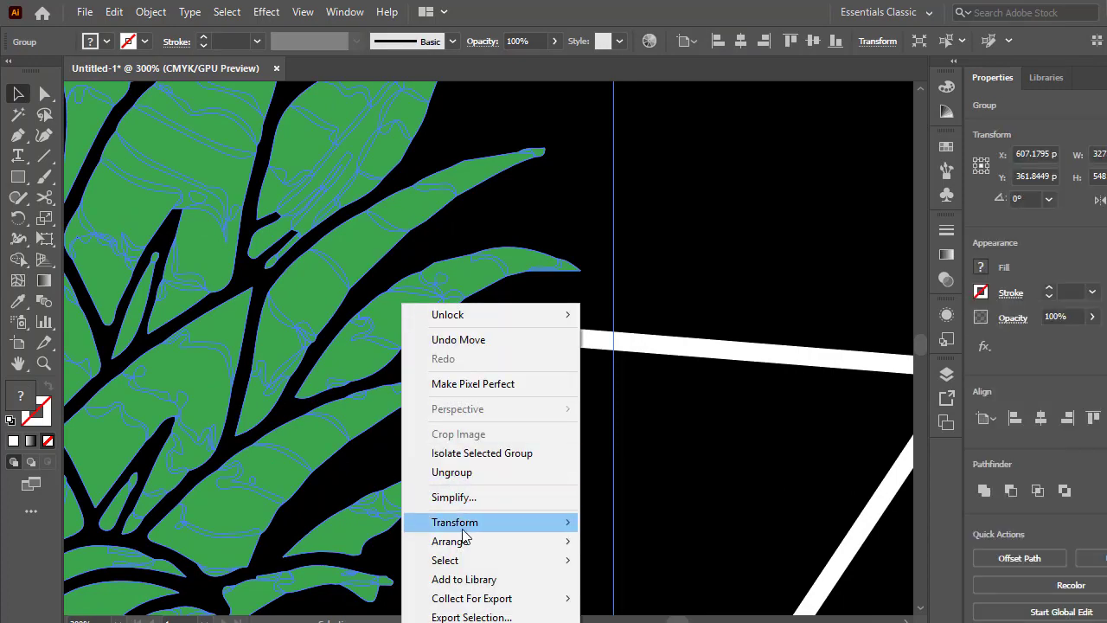
click(633, 541)
click(632, 435)
Pan to the crown, inspect the V-shaped outline, and zoom in on the top line's end.
mouse_move(363, 457)
mouse_down()
mouse_move(583, 410)
mouse_move(620, 455)
mouse_up()
scroll(605, 371, down, 5)
scroll(593, 259, down, 5)
scroll(597, 207, down, 4)
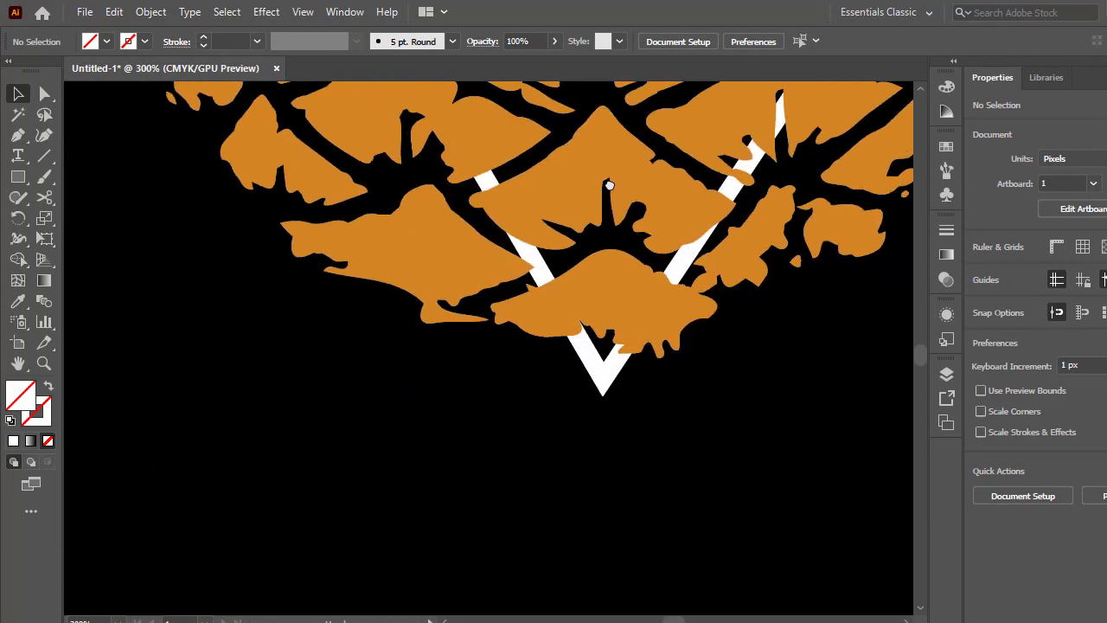
click(611, 372)
click(596, 484)
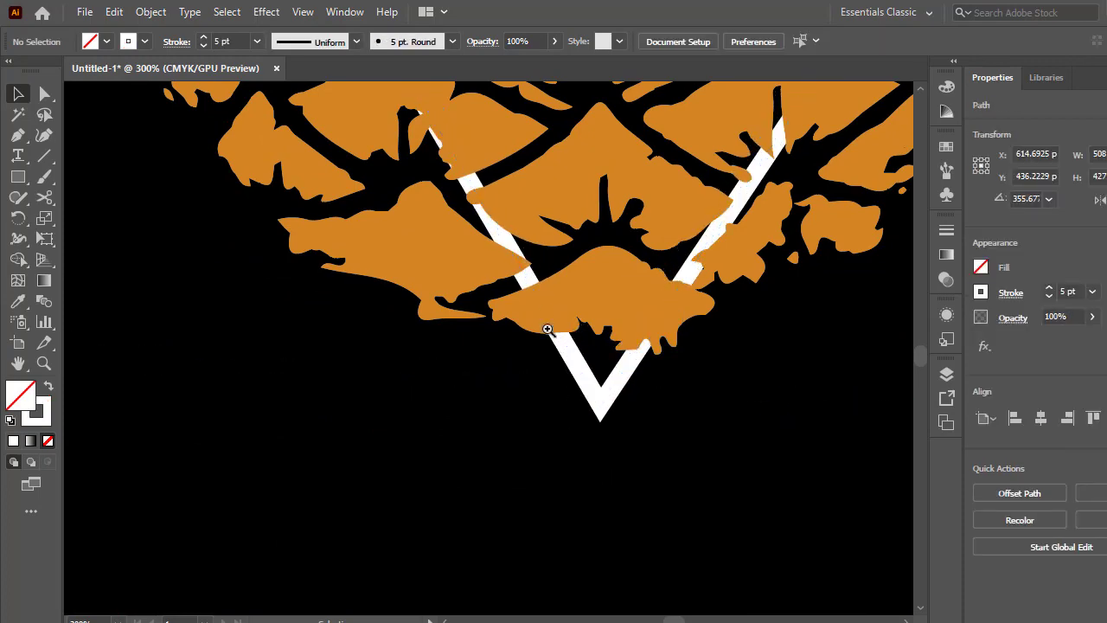
key(z)
alt+click(545, 313)
scroll(548, 388, up, 2)
click(519, 279)
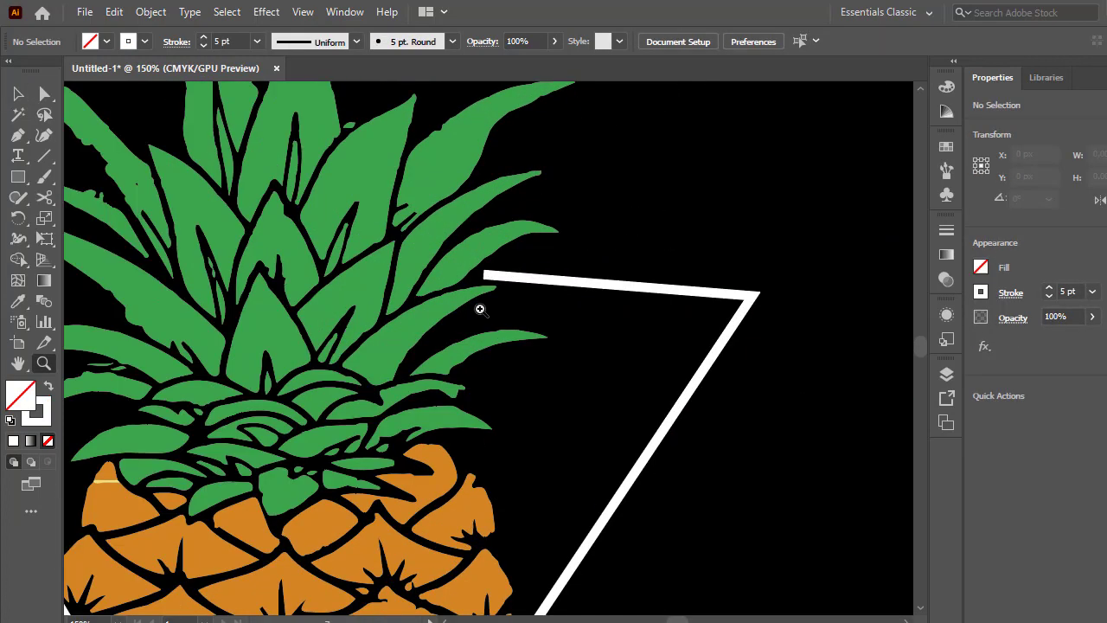
click(505, 329)
click(510, 335)
click(516, 344)
Drag the top line's left end anchor onto the leaf edge with Direct Selection.
key(v)
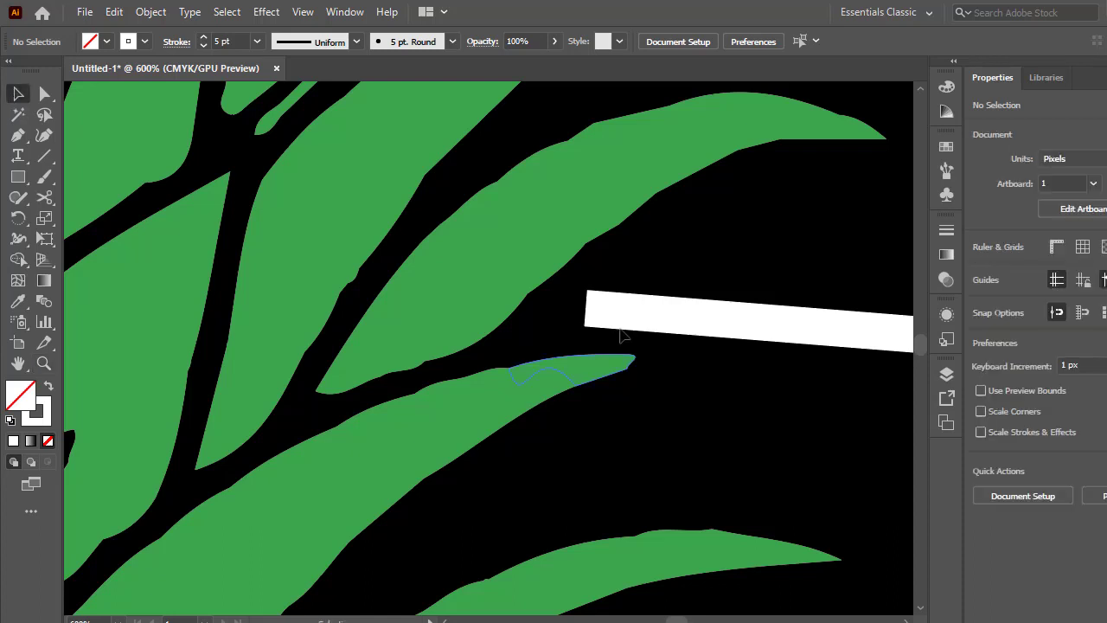
click(608, 317)
key(a)
click(585, 309)
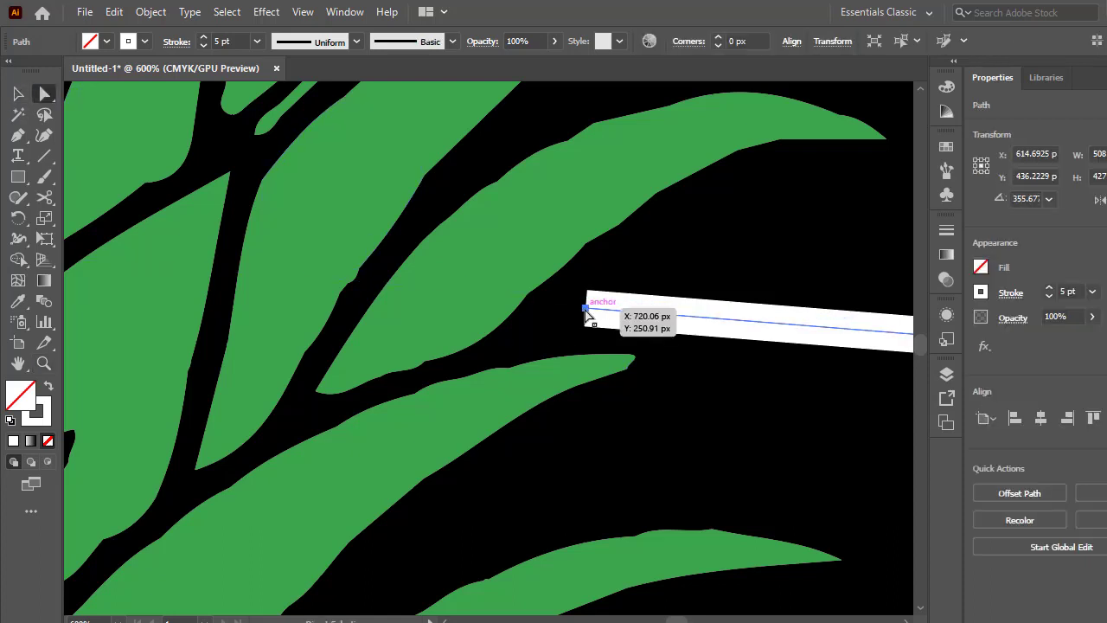
drag(586, 309, 520, 303)
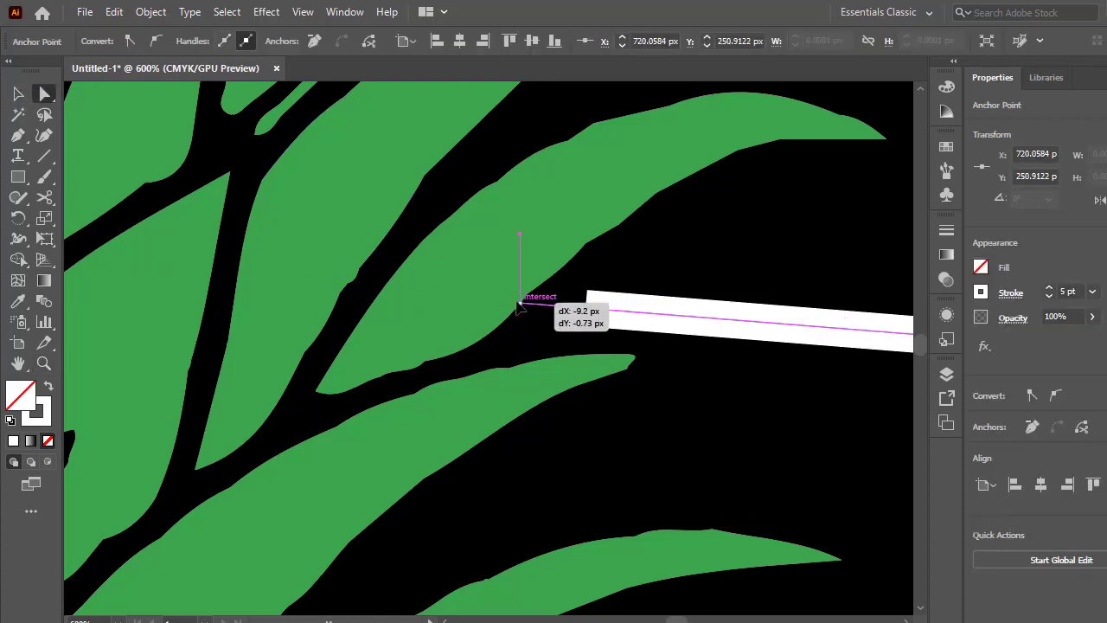
key(ctrl+shift+a)
Zoom back out and pan to the empty space right of the pineapple.
key(z)
drag(667, 418, 506, 418)
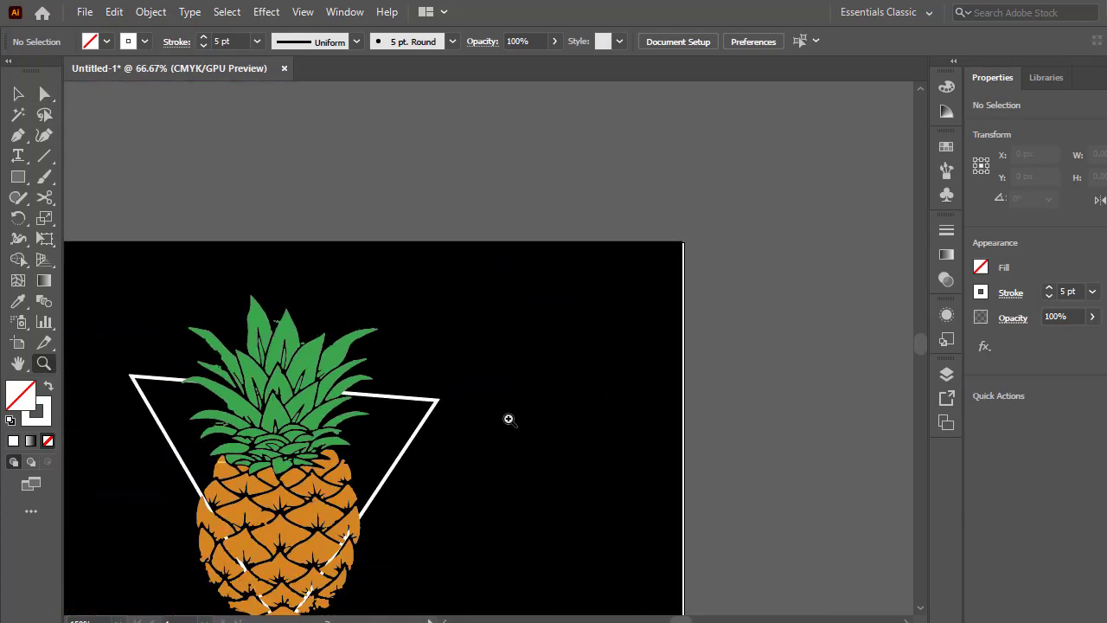
click(474, 379)
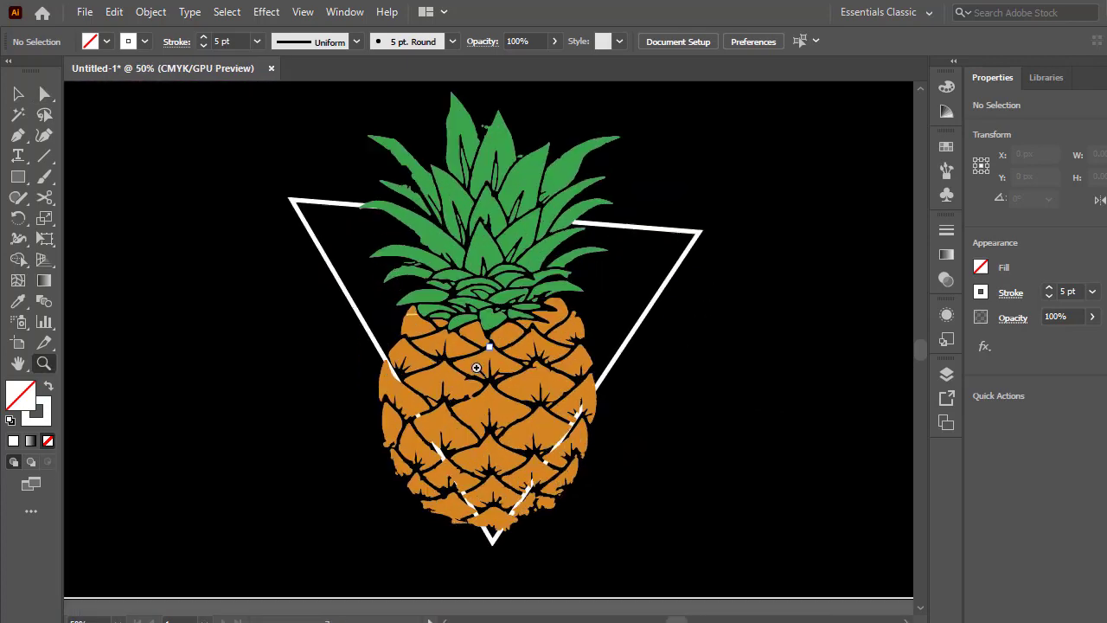
click(486, 363)
alt+click(487, 363)
scroll(510, 399, up, 3)
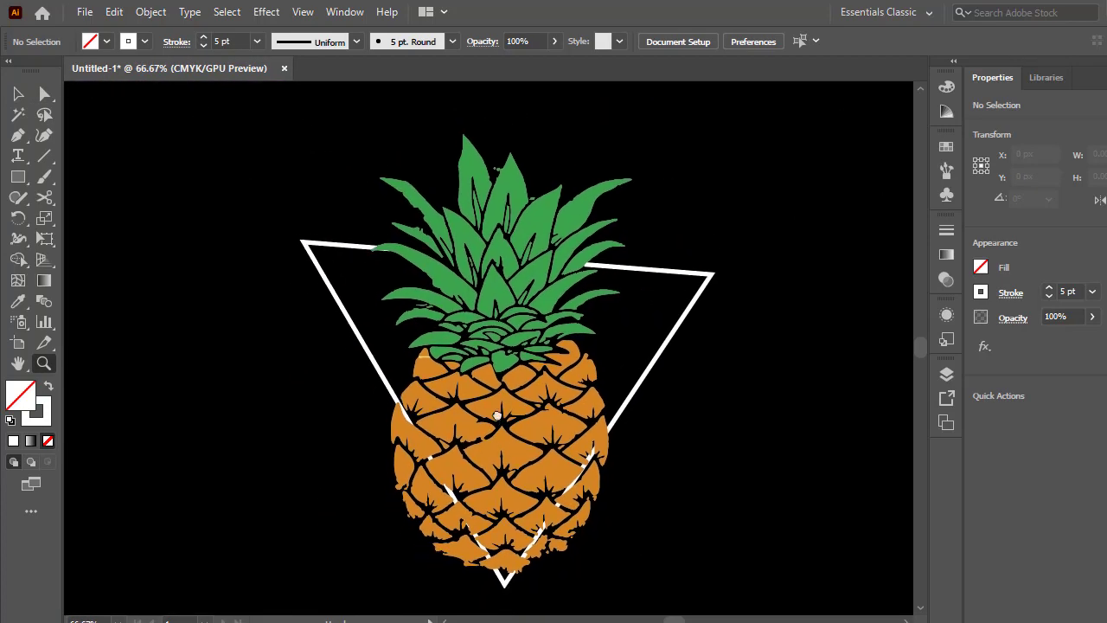
scroll(529, 403, down, 2)
drag(545, 446, 322, 424)
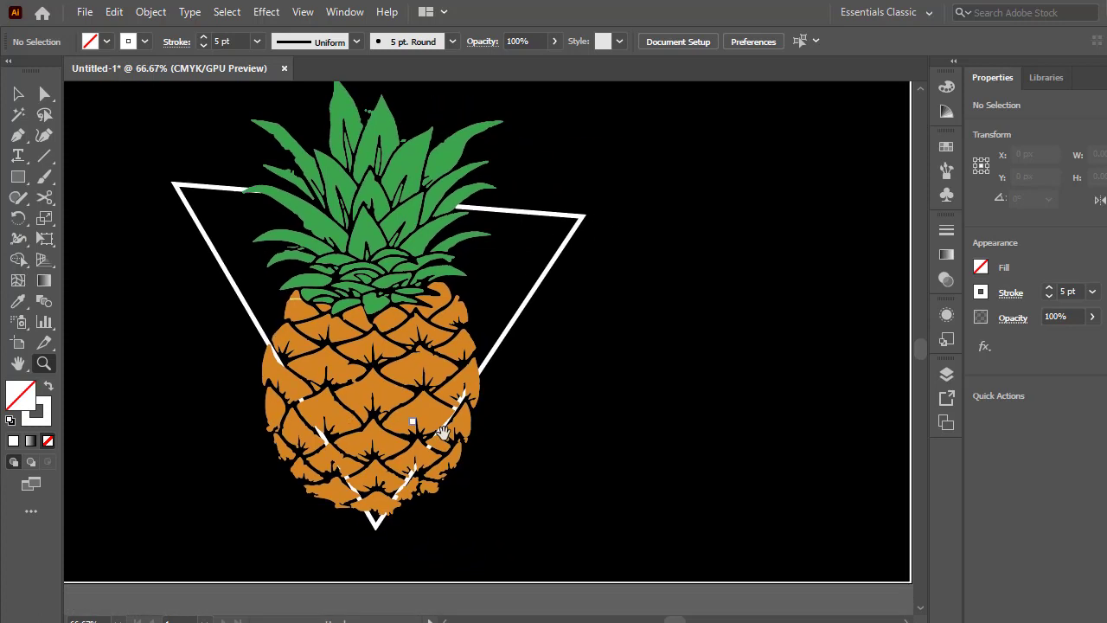
drag(18, 156, 83, 227)
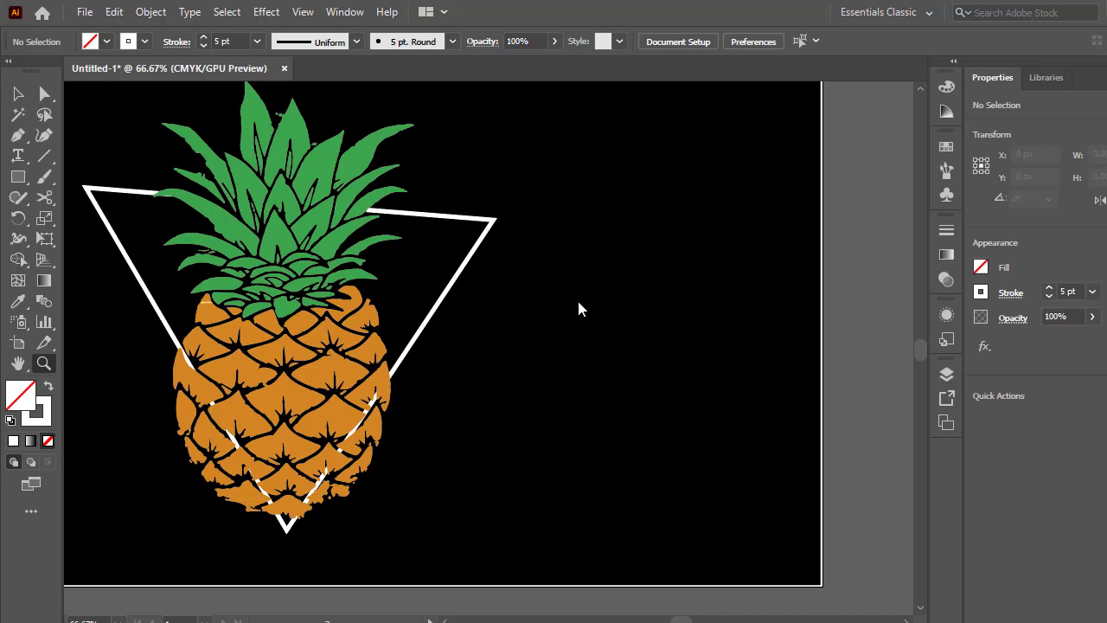
Type 'A PINEAPPLE' right of the triangle and scale it to about 66 pt.
key(t)
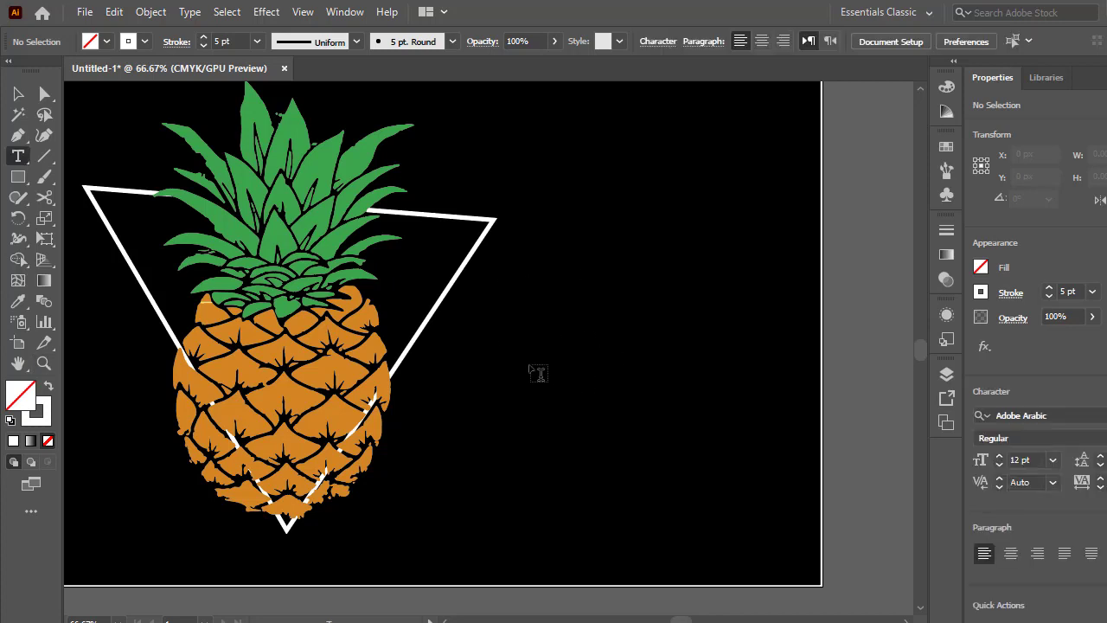
click(527, 328)
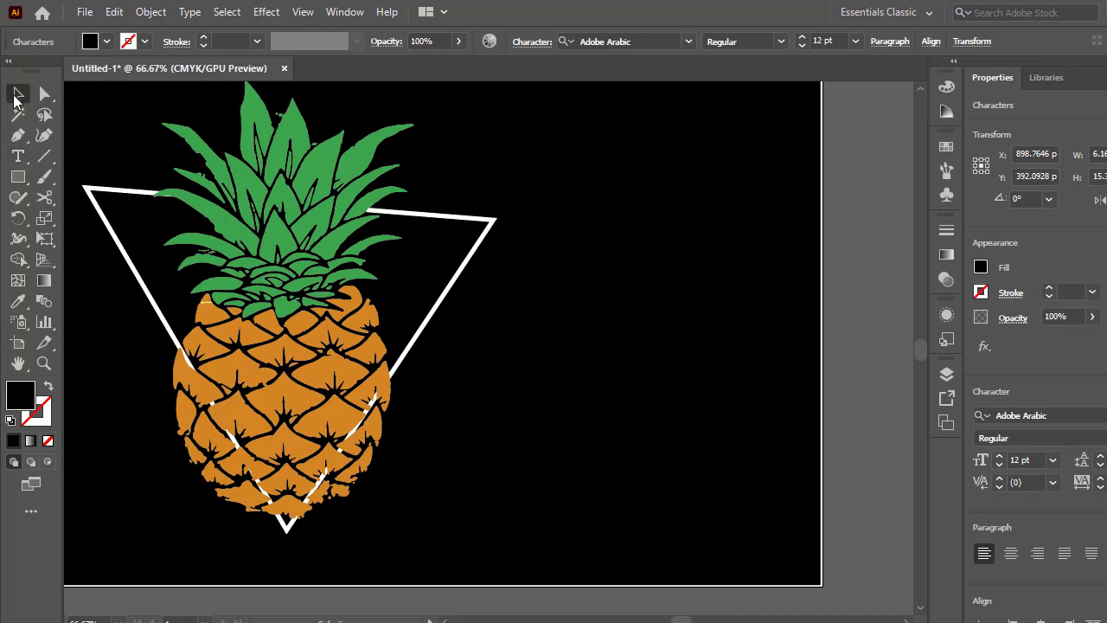
click(16, 97)
drag(558, 324, 655, 264)
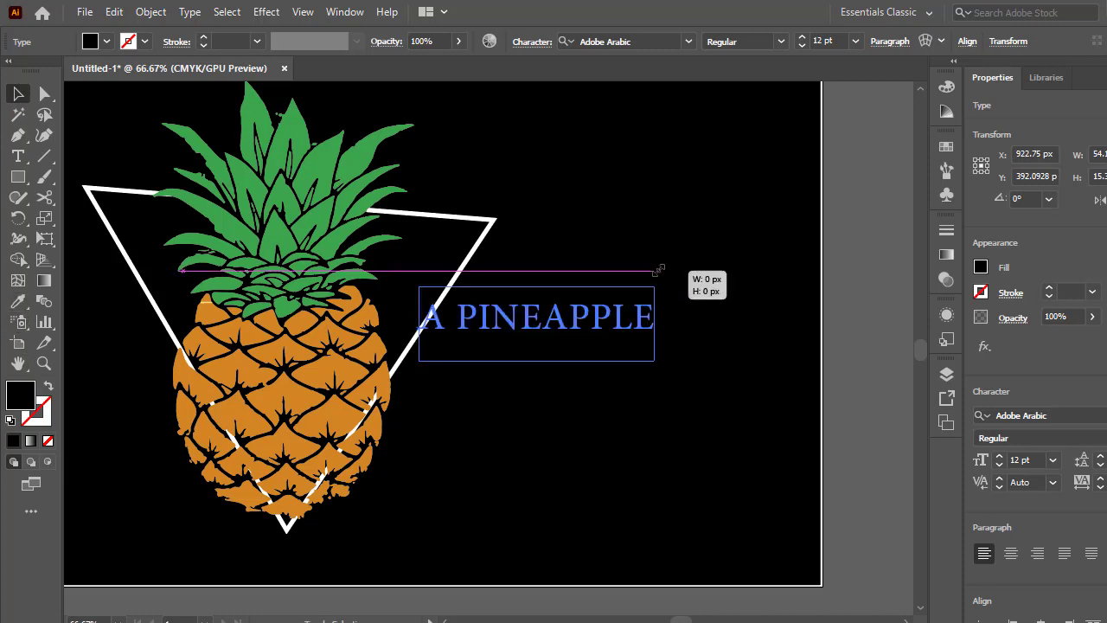
drag(538, 304, 617, 321)
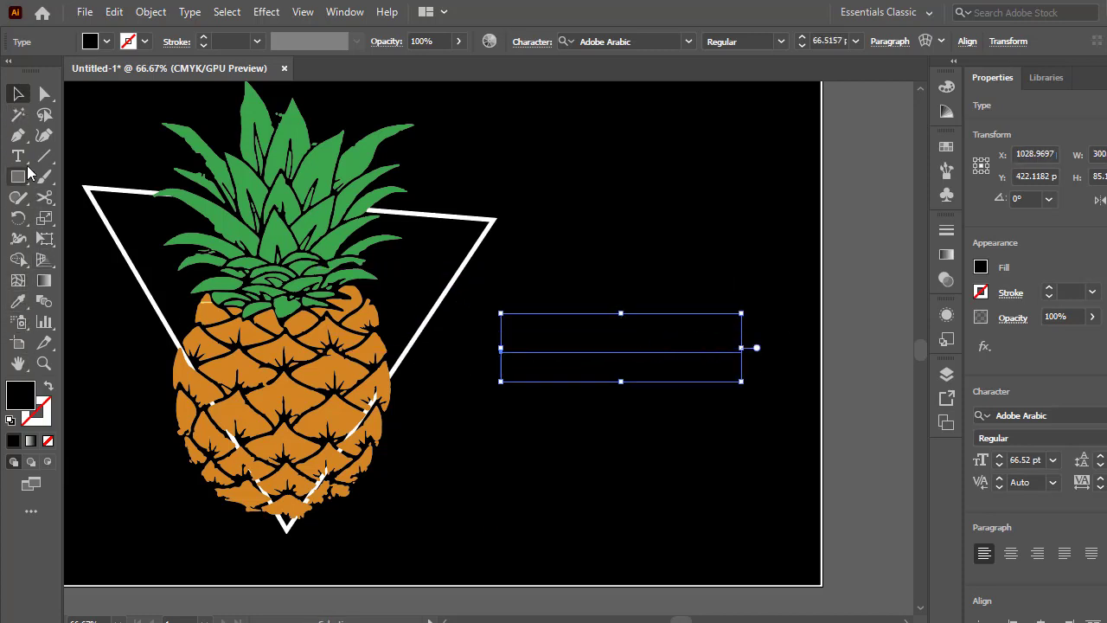
Fill A PINEAPPLE white, nudge it slightly higher, and begin a new text line below.
click(106, 41)
click(74, 64)
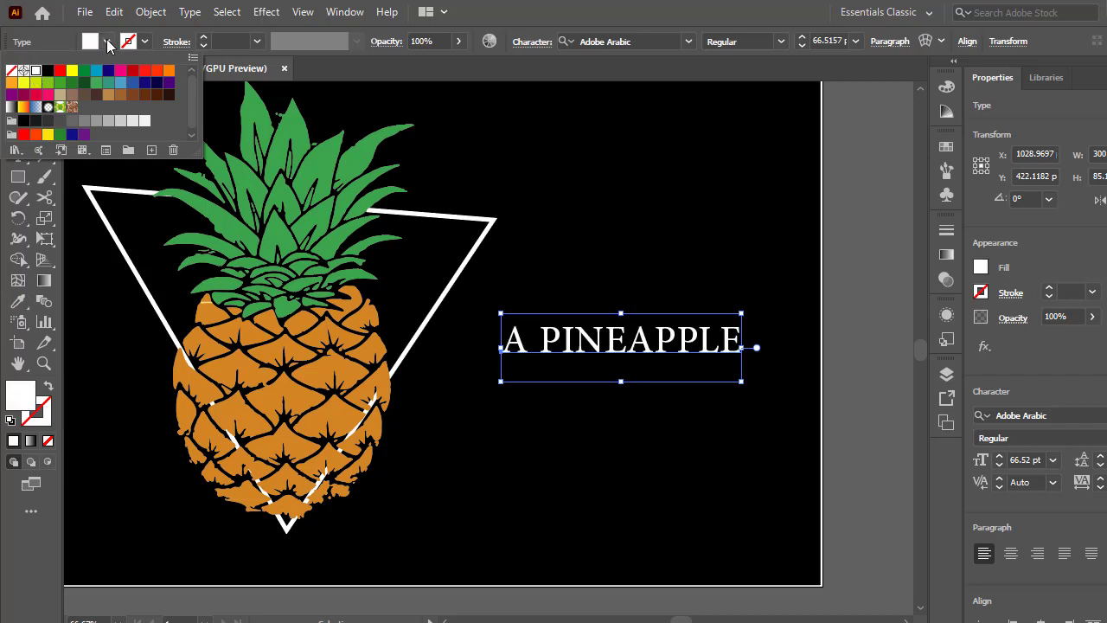
key(Escape)
click(833, 303)
drag(621, 341, 628, 297)
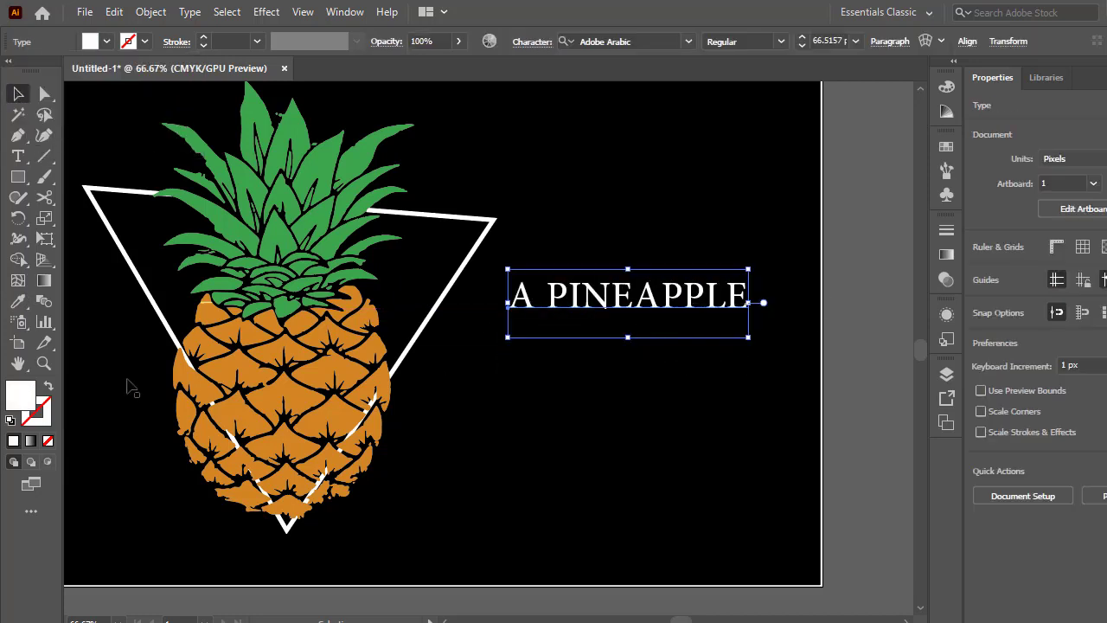
click(18, 158)
click(528, 447)
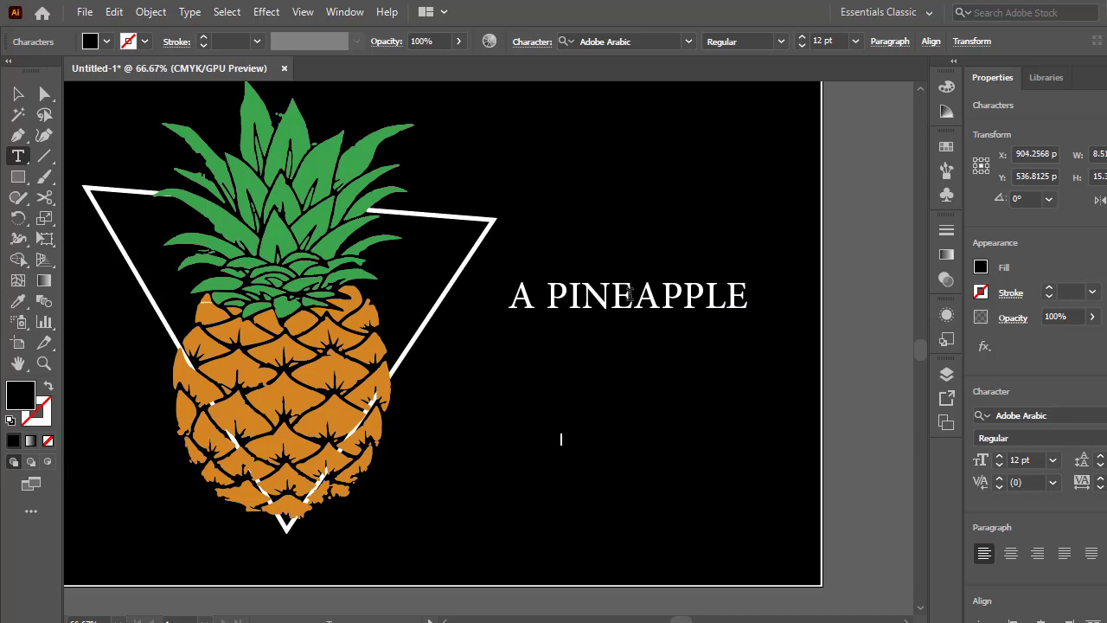
Enlarge A DAY KEEPS to about 75 pt, make it white, and place it under A PINEAPPLE.
click(20, 93)
drag(563, 439, 674, 440)
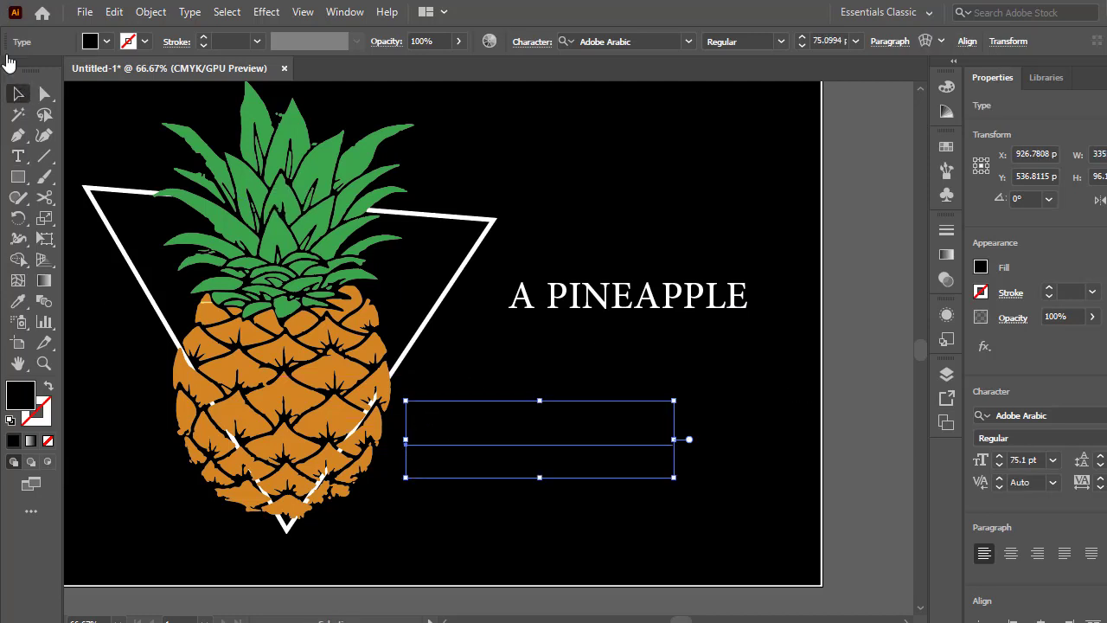
click(106, 41)
click(34, 80)
key(Escape)
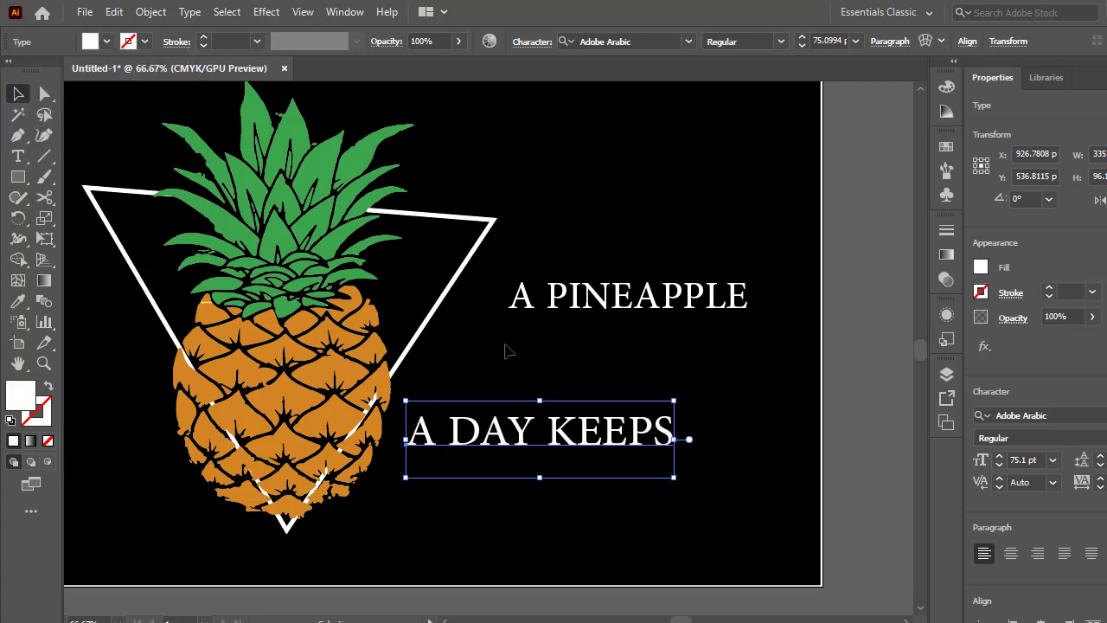
mouse_move(580, 432)
mouse_down()
mouse_move(662, 385)
mouse_move(667, 362)
mouse_up()
click(386, 547)
Add THE WORRIES at about 90 pt in white, just below A DAY KEEPS.
key(t)
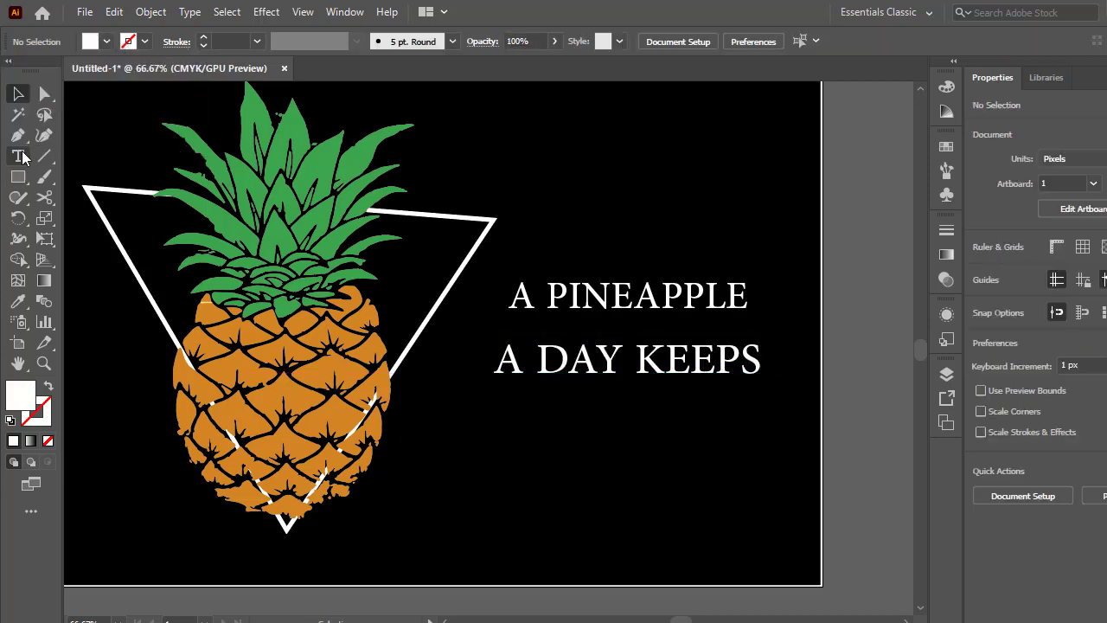
click(425, 493)
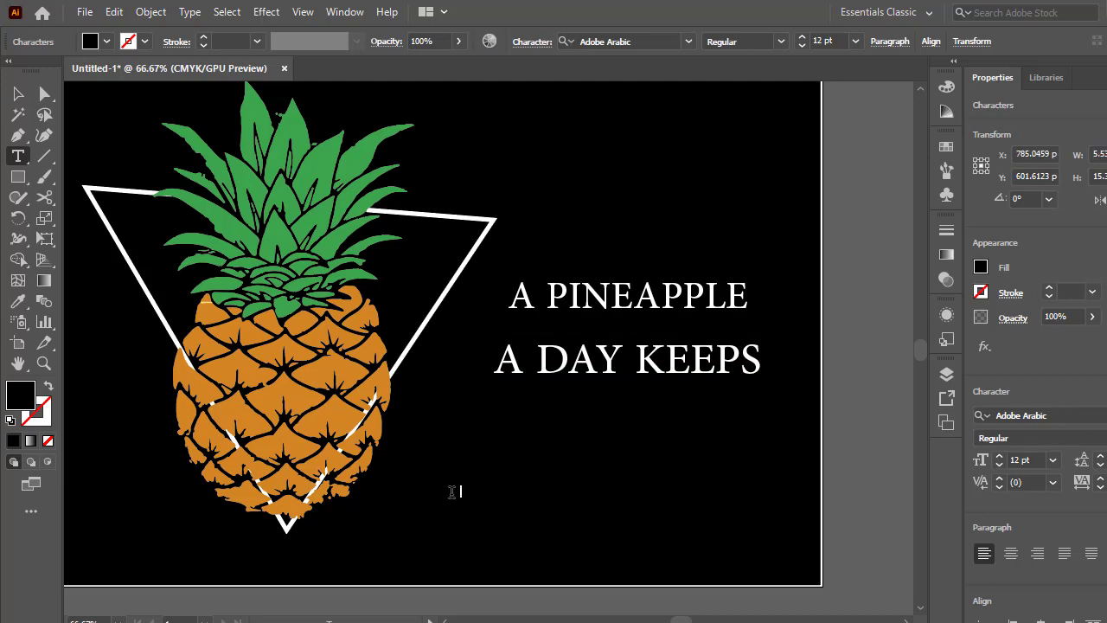
click(18, 93)
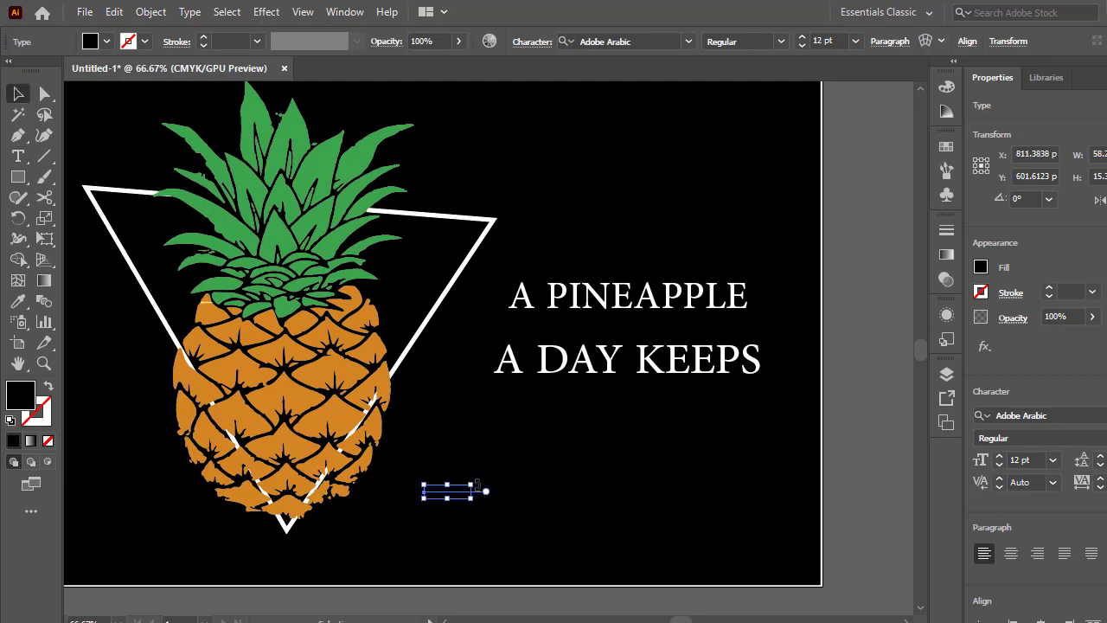
drag(477, 485, 779, 421)
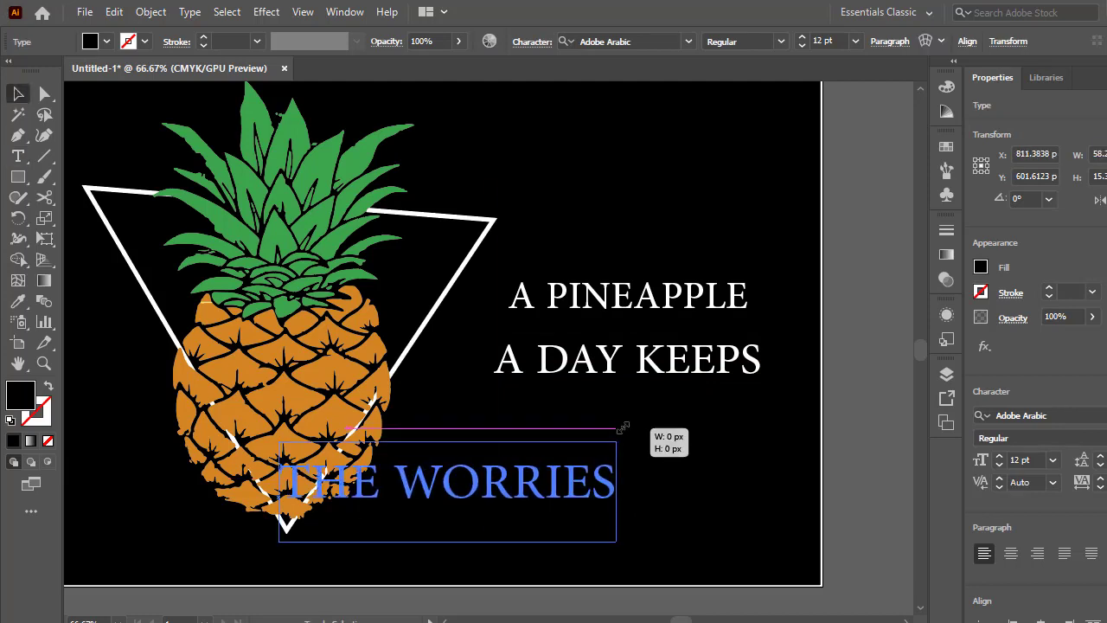
click(106, 41)
click(97, 76)
key(Escape)
click(692, 428)
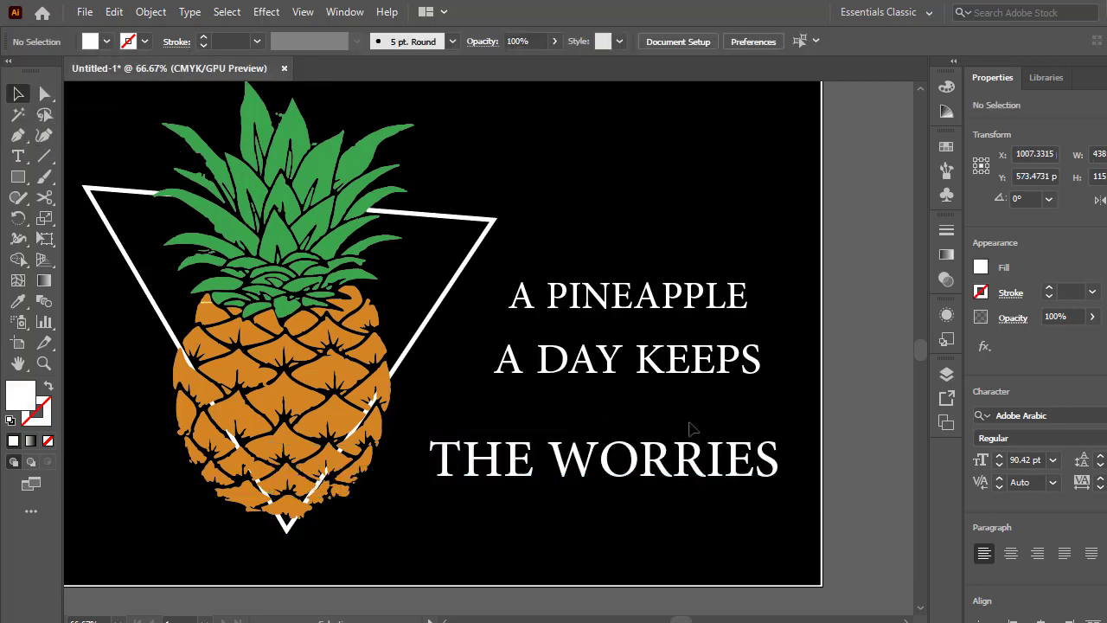
drag(718, 460, 719, 426)
Add a white, enlarged AWAY below THE WORRIES and place a copy of A PINEAPPLE on top.
click(17, 158)
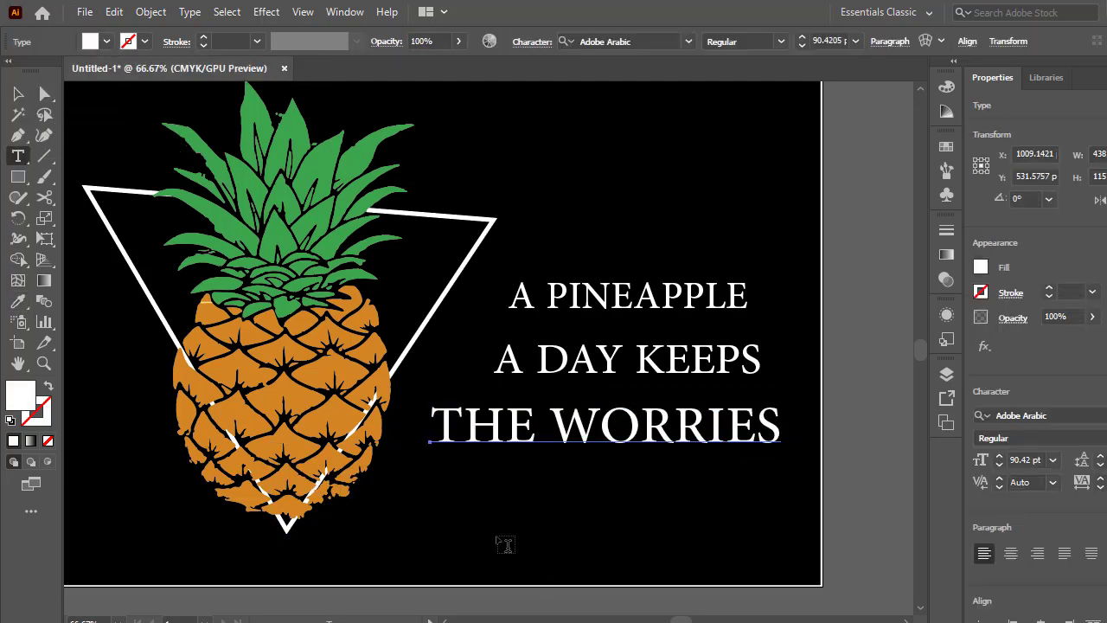
click(499, 538)
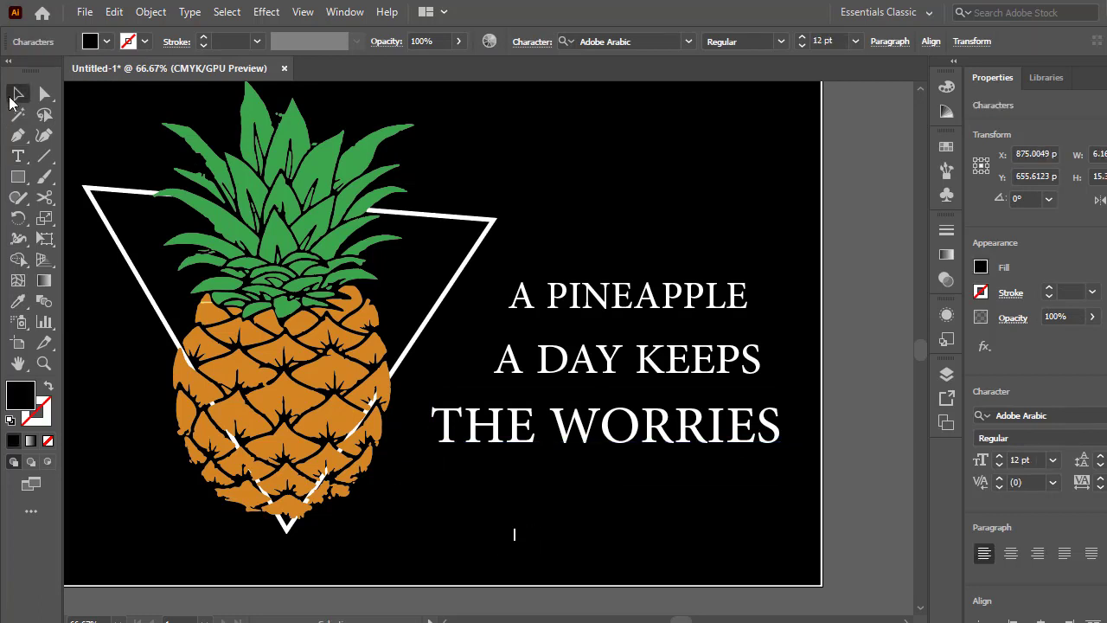
click(107, 42)
click(91, 57)
key(Escape)
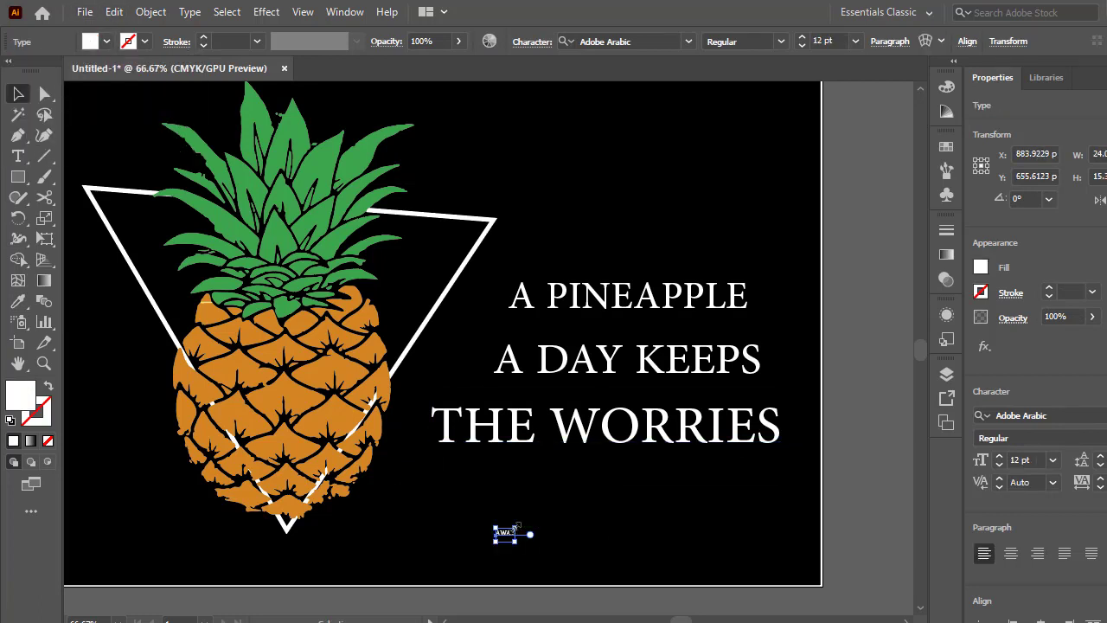
mouse_move(516, 525)
mouse_down()
mouse_move(609, 464)
mouse_move(699, 484)
mouse_up()
click(619, 453)
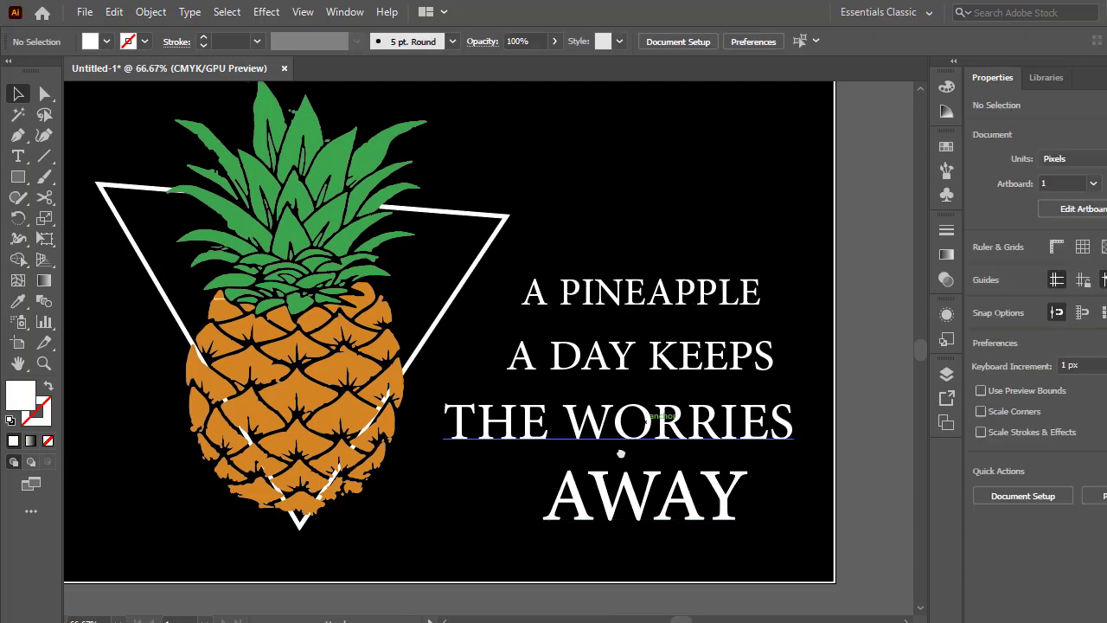
drag(620, 453, 716, 486)
mouse_move(723, 326)
mouse_down()
mouse_move(702, 187)
mouse_move(679, 154)
mouse_move(722, 261)
mouse_up()
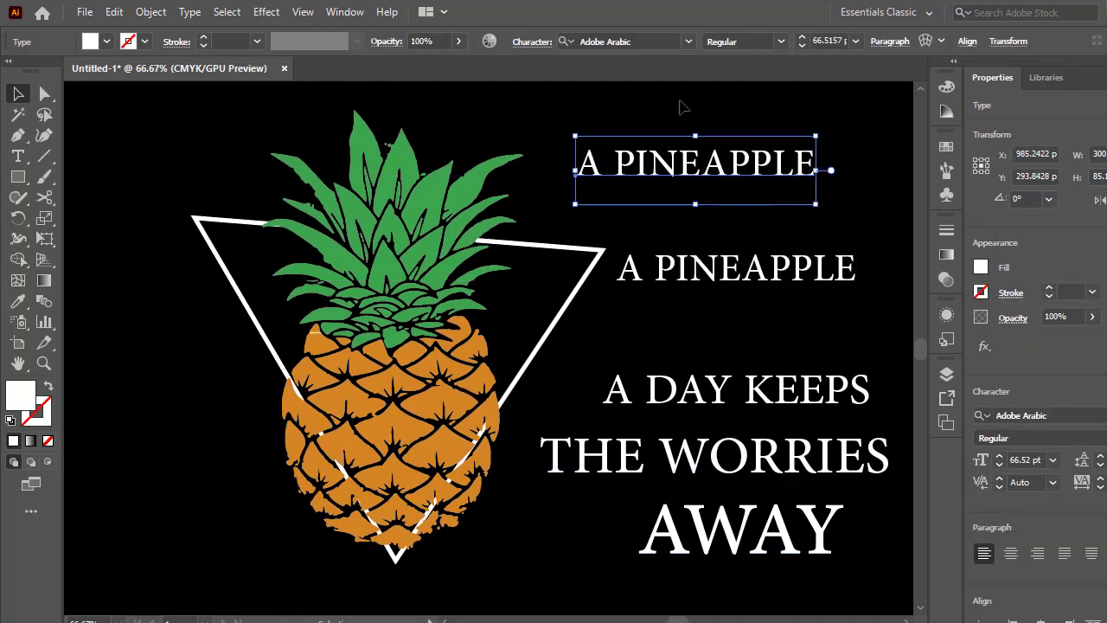
Change the heading copy's font to the bold Ara Alm Bon.
click(662, 40)
text(Ara Hamah Homs)
key(Down)
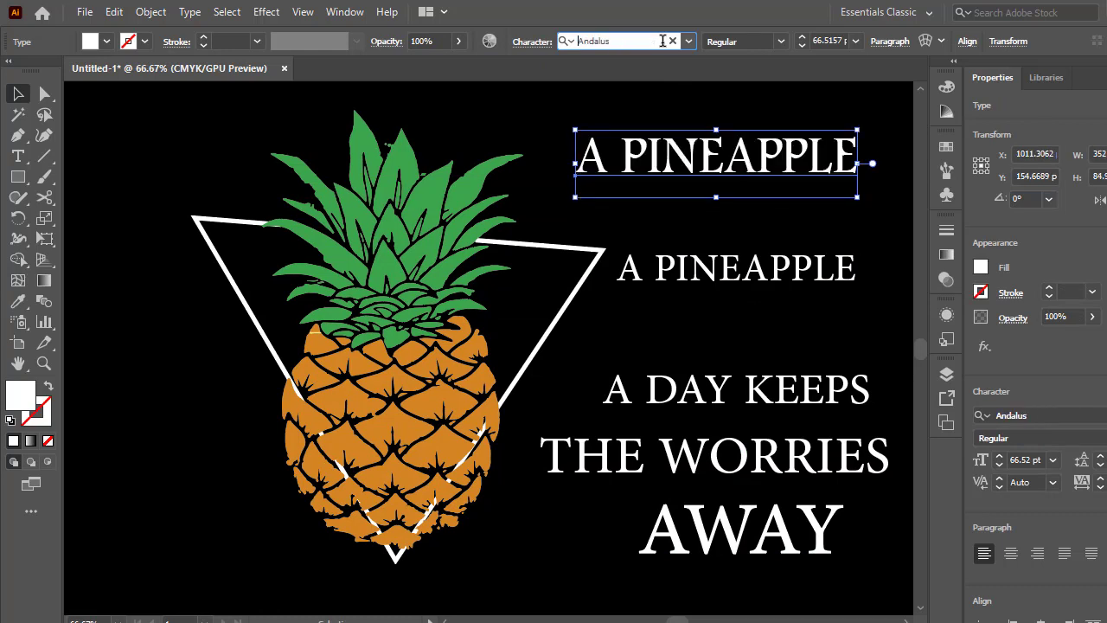
key(Down)
key(Return)
Center and slightly tilt the bold A PINEAPPLE on the pineapple, then delete the plain line.
mouse_move(838, 160)
mouse_down()
mouse_move(545, 342)
mouse_move(573, 301)
mouse_up()
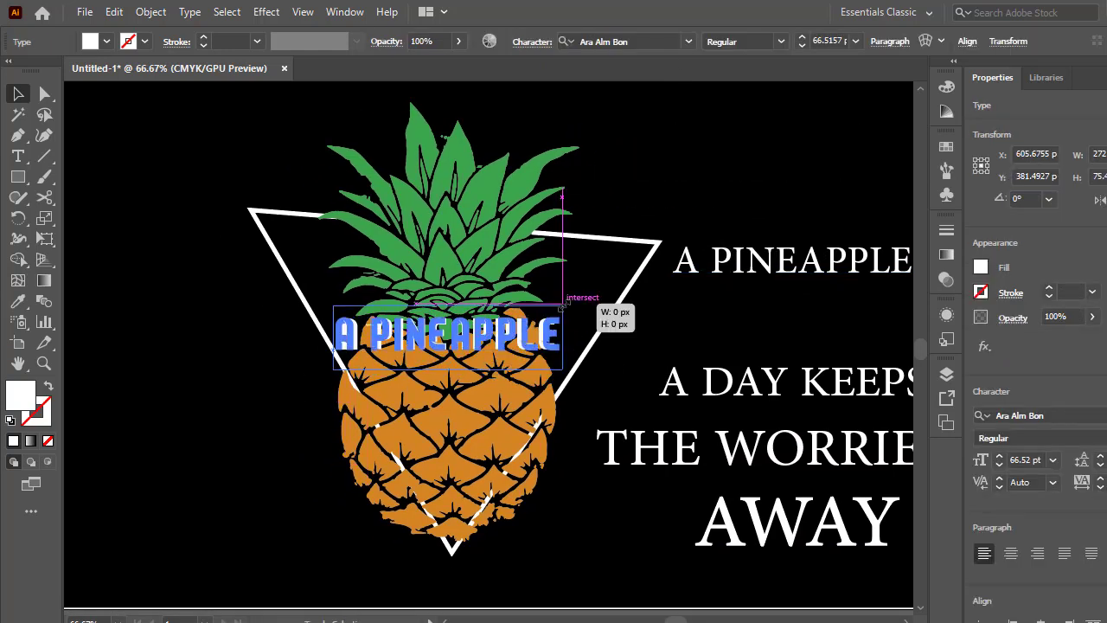
key(Right)
key(Right)
key(Right)
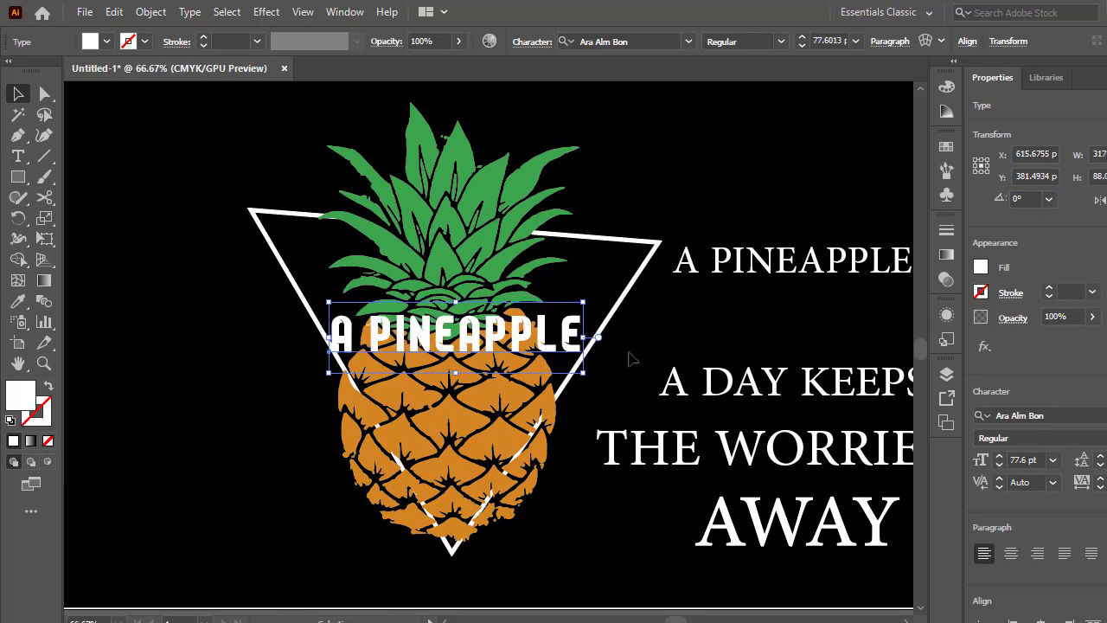
drag(598, 385, 547, 320)
click(641, 361)
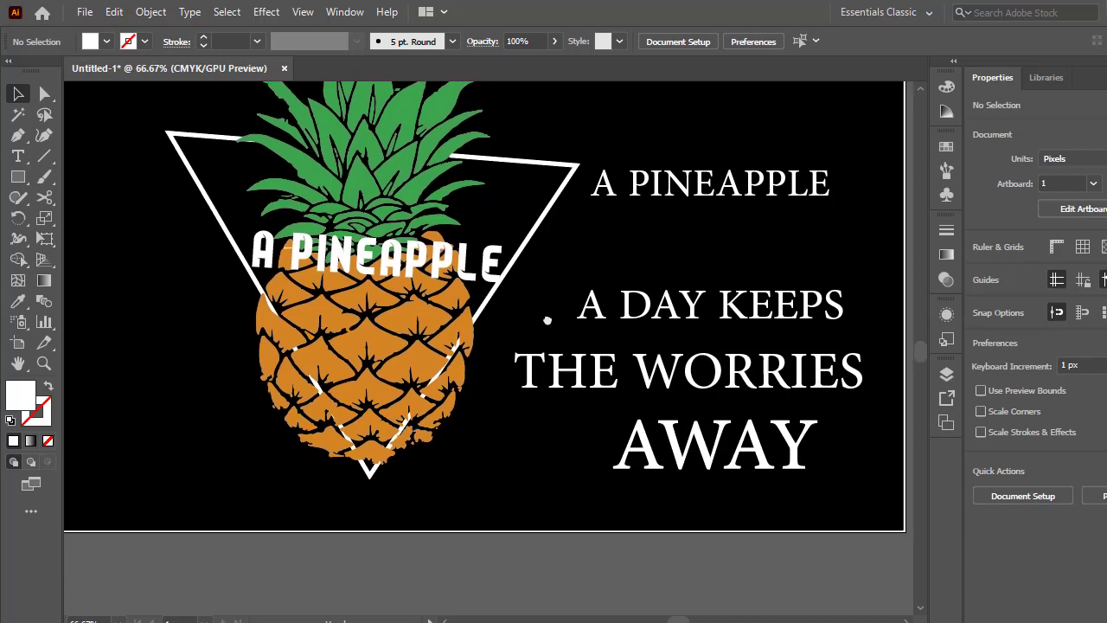
click(663, 186)
key(Delete)
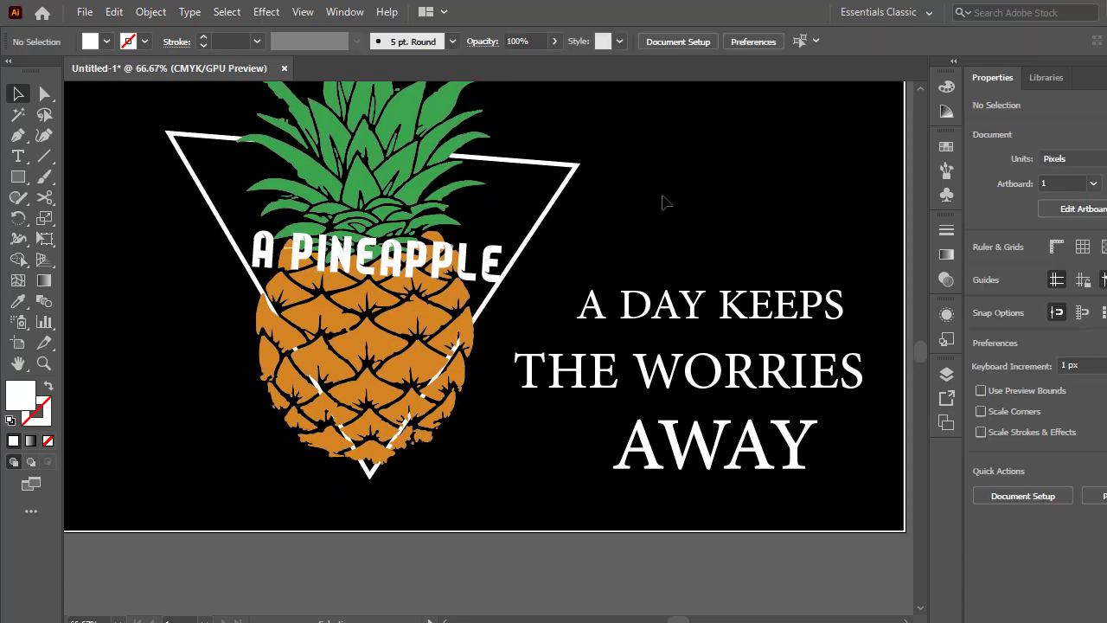
Widen A DAY KEEPS' tracking, shrink it to about 28.75 pt and place it above the heading.
click(718, 301)
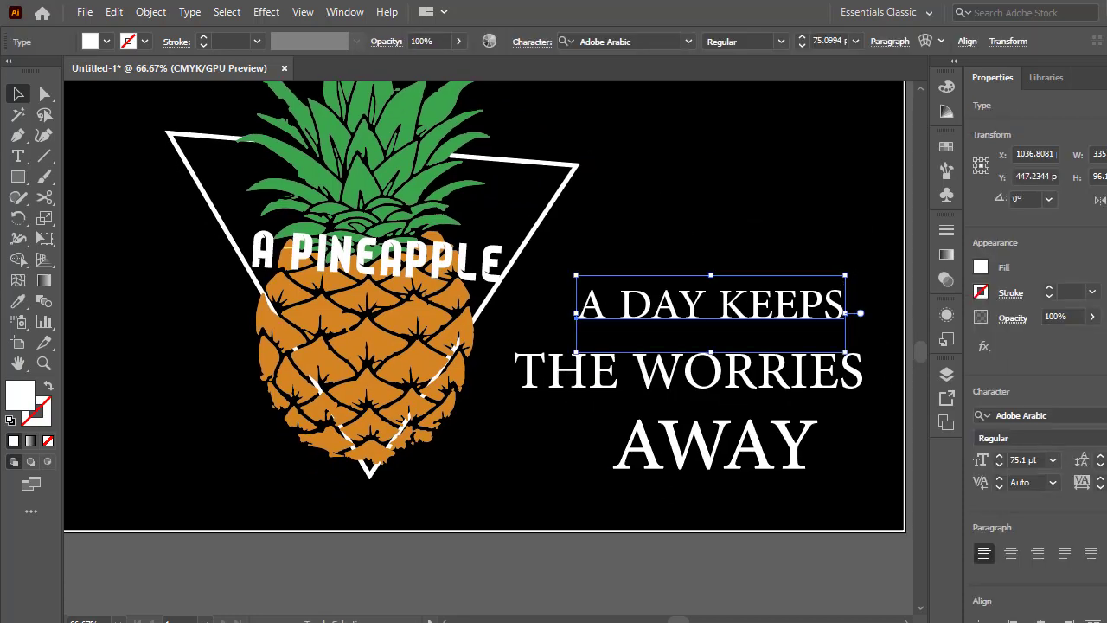
click(1101, 484)
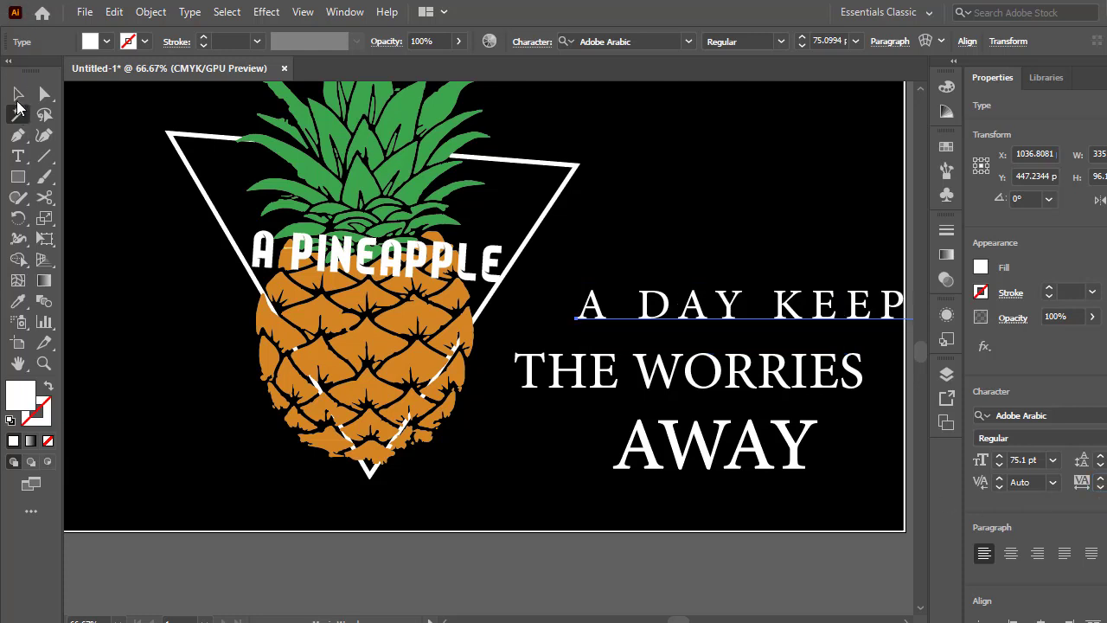
drag(667, 309, 302, 311)
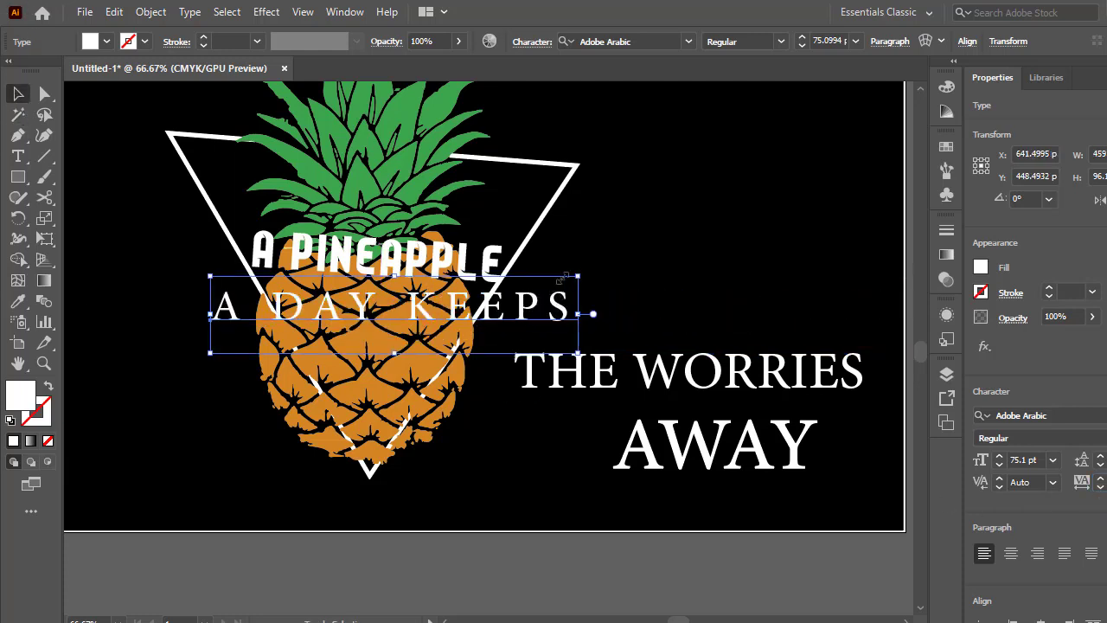
mouse_move(564, 278)
mouse_down()
mouse_move(499, 320)
mouse_move(594, 239)
mouse_up()
click(676, 280)
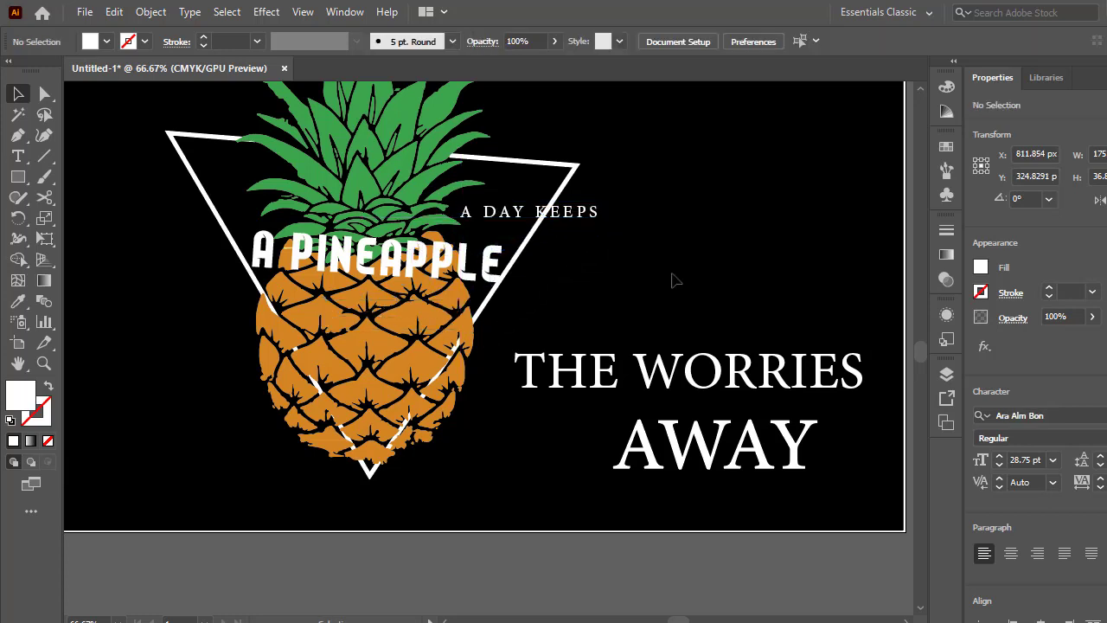
Move THE WORRIES to the left of the triangle.
drag(676, 280, 781, 316)
scroll(679, 321, up, 1)
click(684, 311)
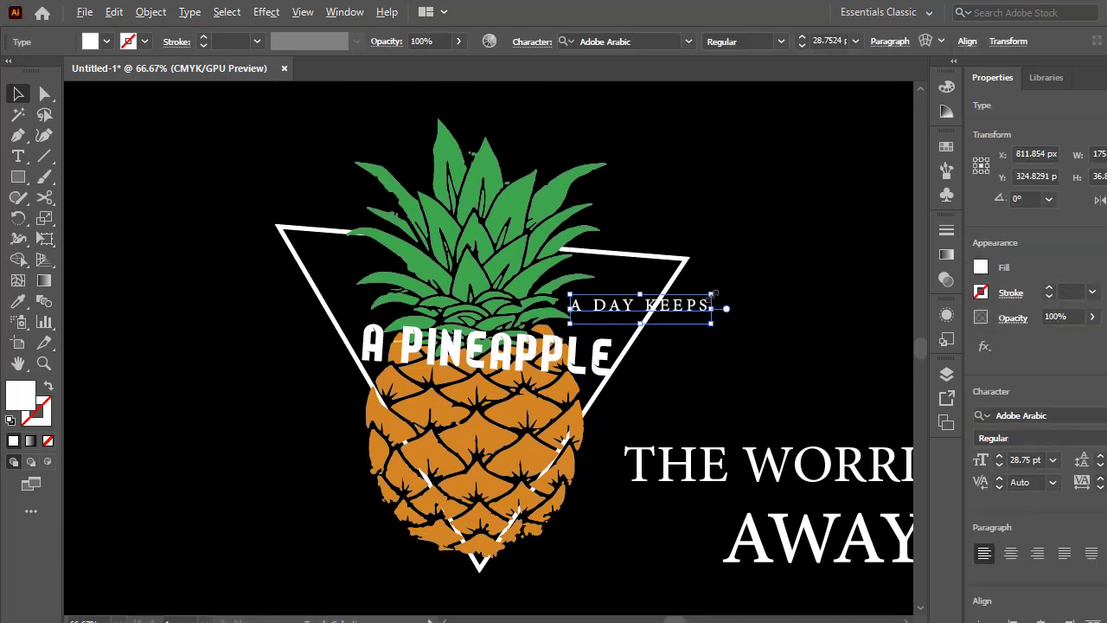
click(721, 375)
drag(721, 375, 603, 354)
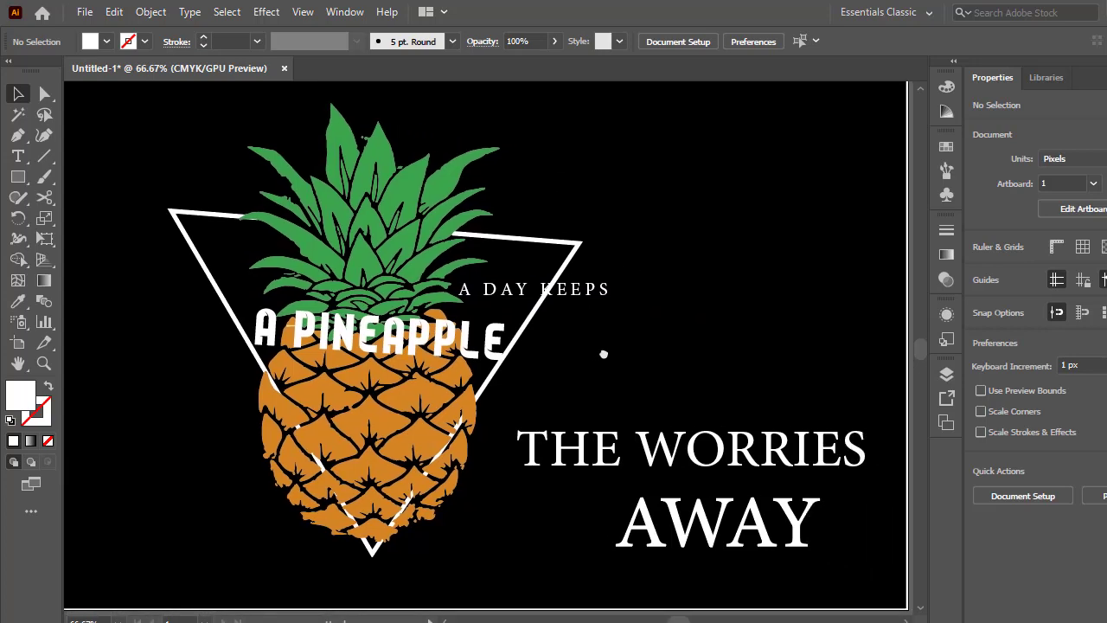
mouse_move(636, 449)
mouse_down()
mouse_move(417, 339)
mouse_move(351, 340)
mouse_up()
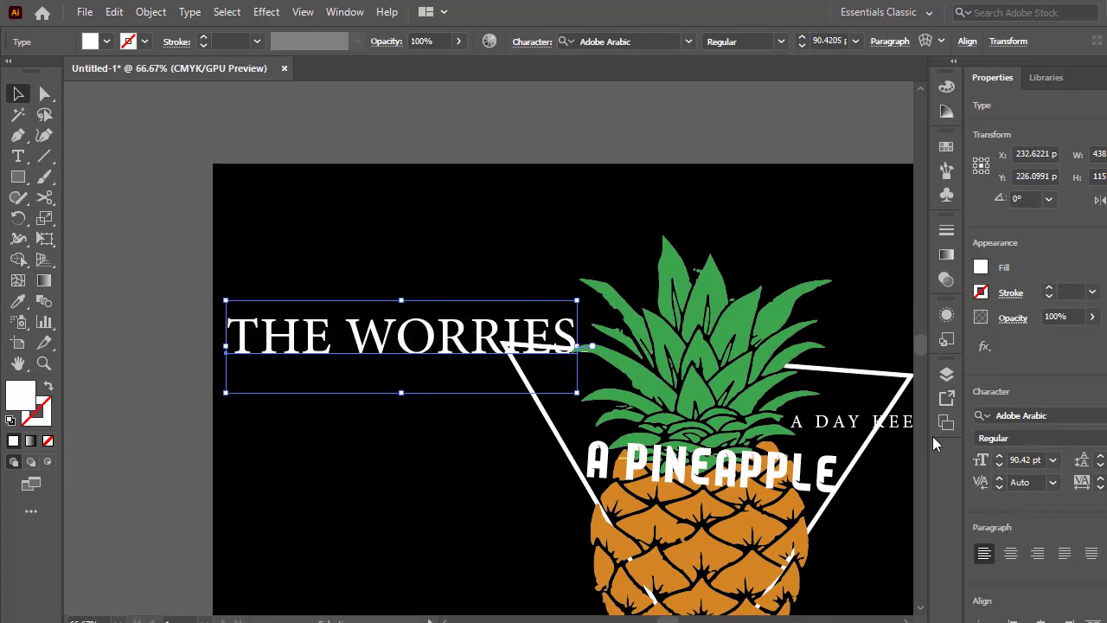
Shrink THE WORRIES and rotate it to run along the triangle's left edge.
click(17, 94)
mouse_move(577, 392)
mouse_down()
mouse_move(536, 366)
mouse_move(560, 389)
mouse_up()
click(346, 311)
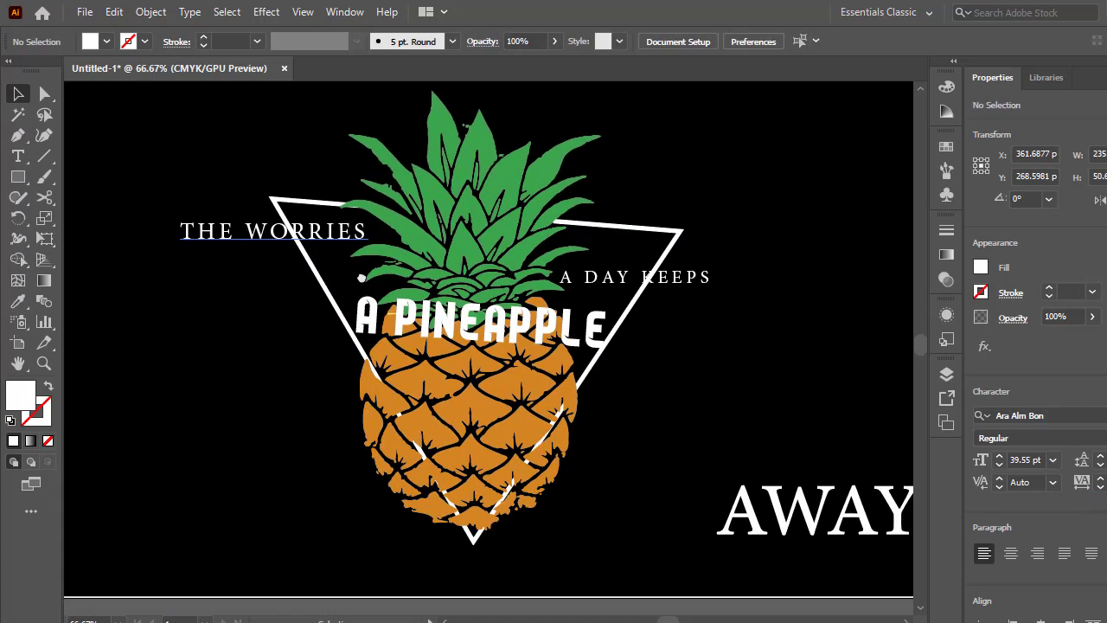
key(ctrl+plus)
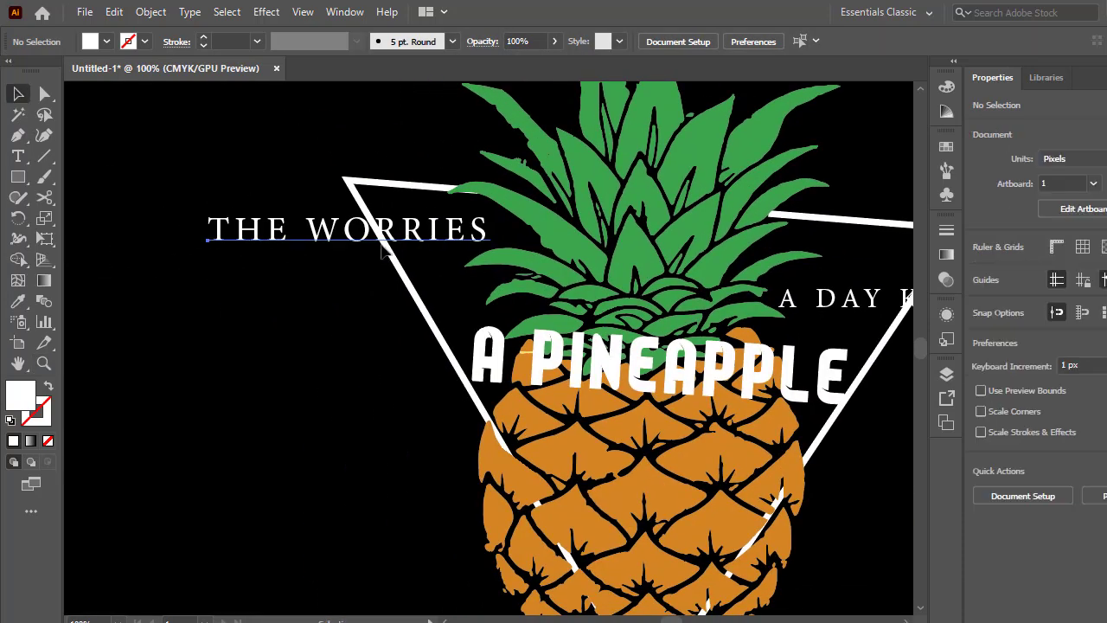
drag(383, 246, 312, 297)
drag(427, 294, 346, 424)
drag(351, 432, 470, 464)
click(306, 457)
Shift THE WORRIES slightly right and zoom in on the artwork.
mouse_move(409, 424)
mouse_down()
mouse_move(251, 376)
mouse_move(270, 376)
mouse_up()
click(301, 402)
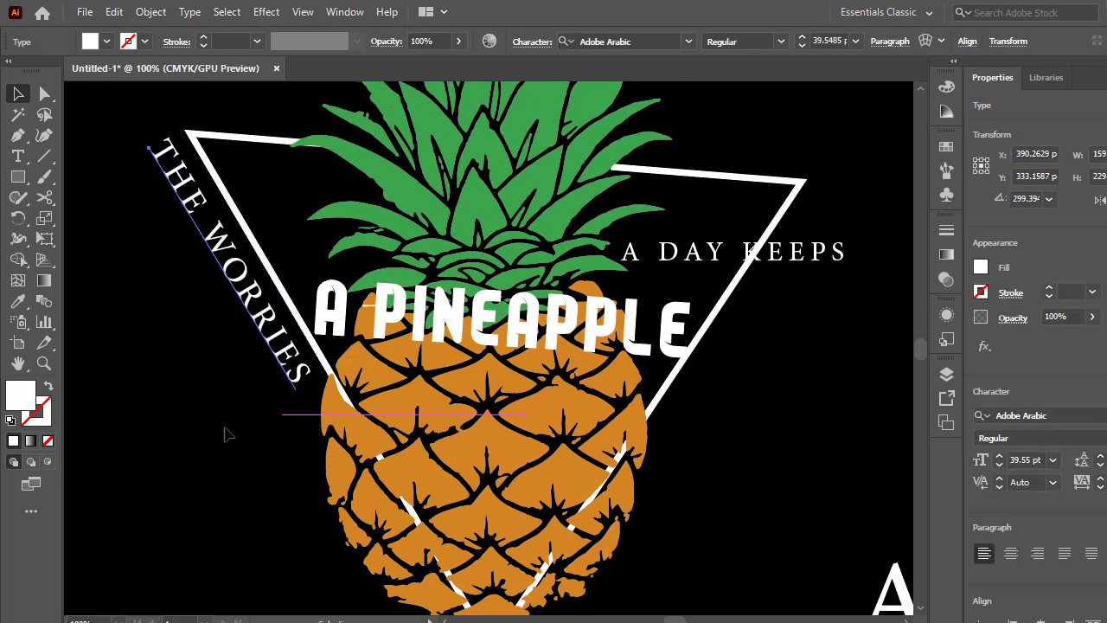
click(259, 457)
key(z)
alt+click(471, 384)
click(470, 384)
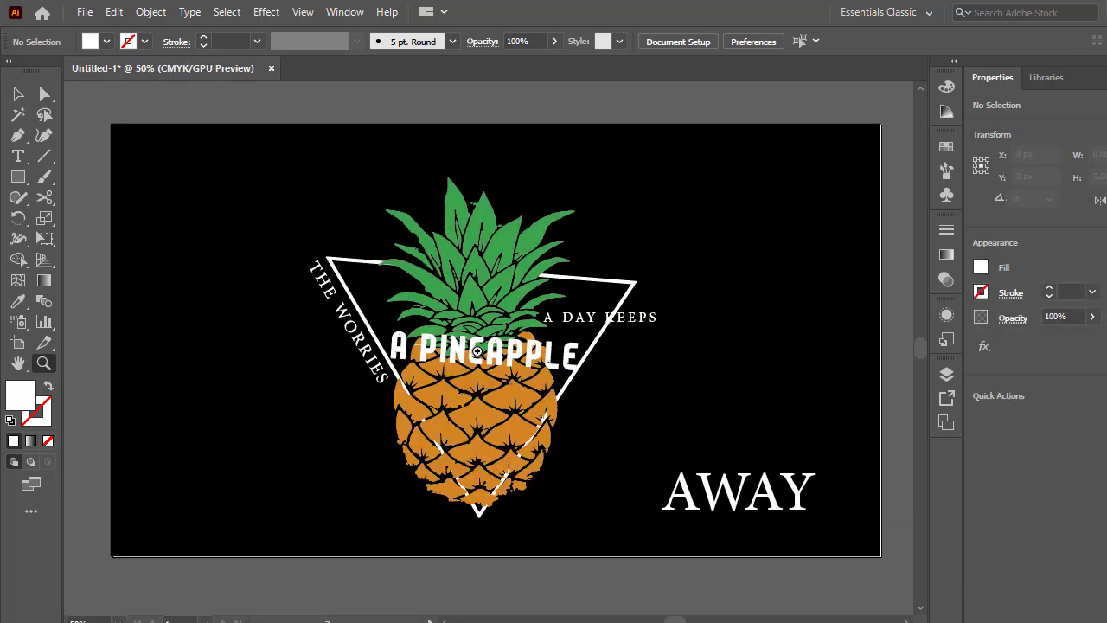
click(399, 362)
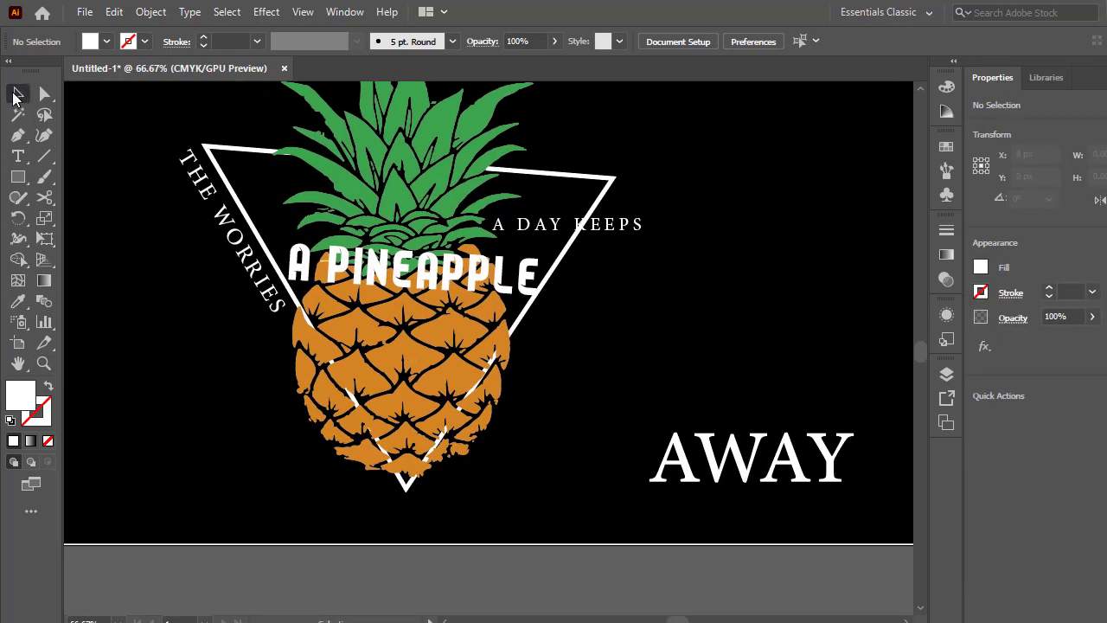
Move AWAY to below the pineapple under the triangle.
click(16, 97)
scroll(648, 403, down, 1)
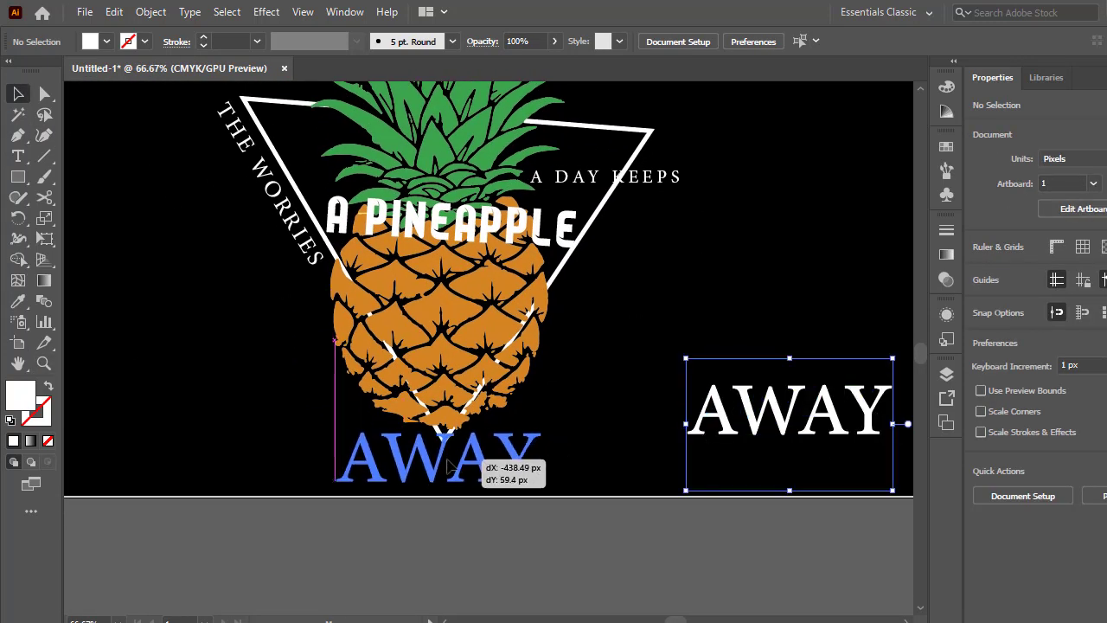
drag(607, 419, 649, 388)
scroll(595, 317, up, 2)
scroll(595, 317, up, 1)
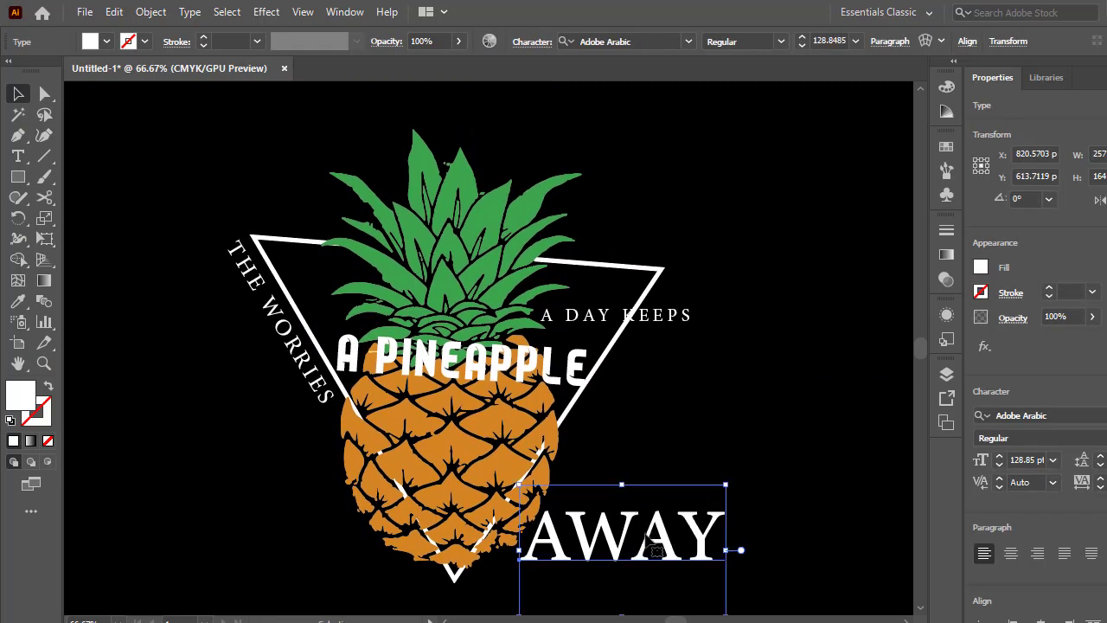
scroll(560, 394, up, 1)
scroll(631, 545, down, 1)
scroll(637, 487, down, 1)
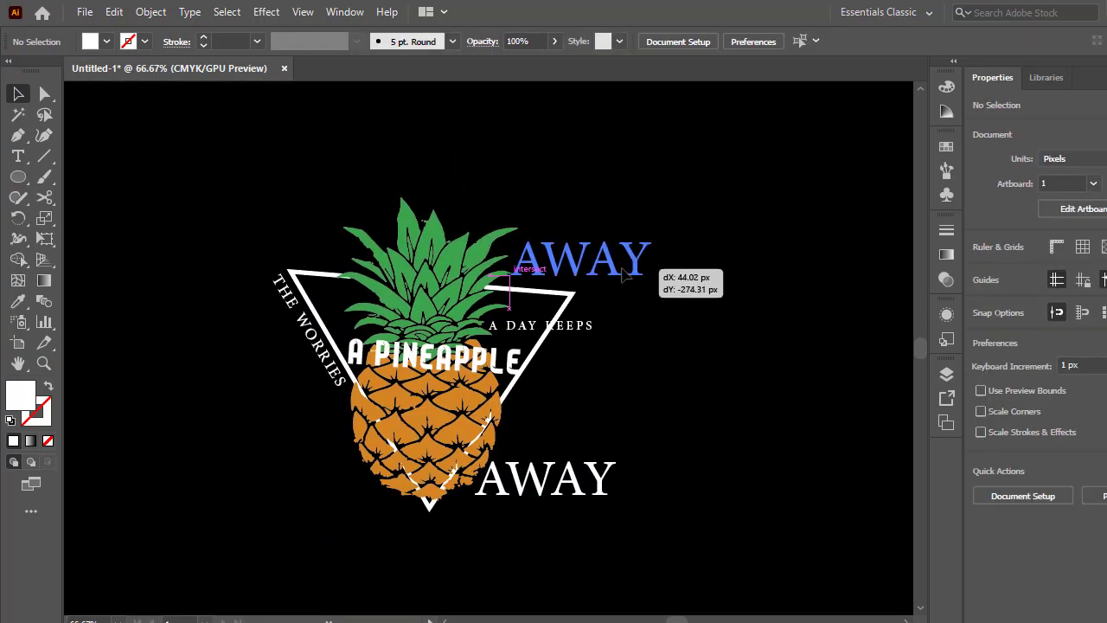
mouse_move(623, 484)
mouse_down()
mouse_move(653, 264)
mouse_move(566, 514)
mouse_up()
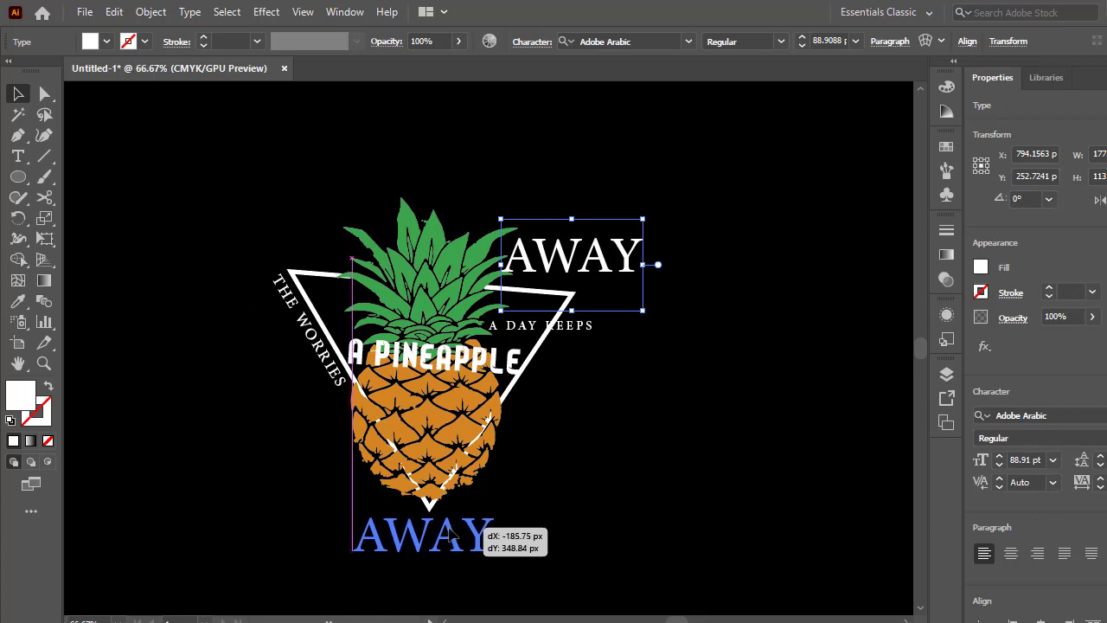
key(ctrl+plus)
Set AWAY in the bold Niktalope_PersonalUseOnly font.
click(453, 467)
click(653, 36)
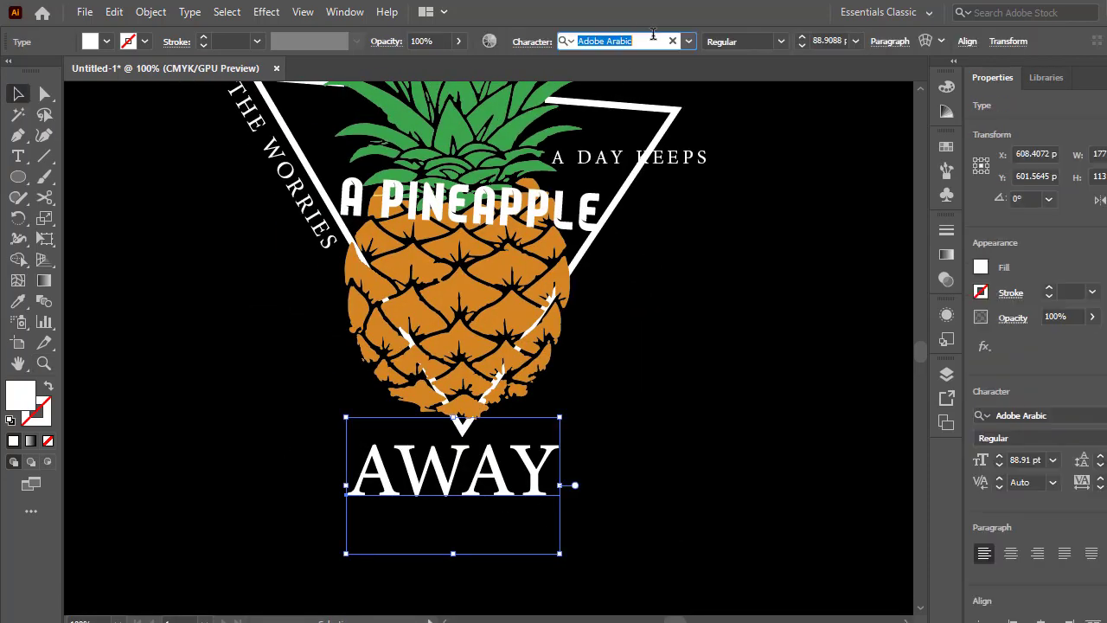
key(Up)
key(Up)
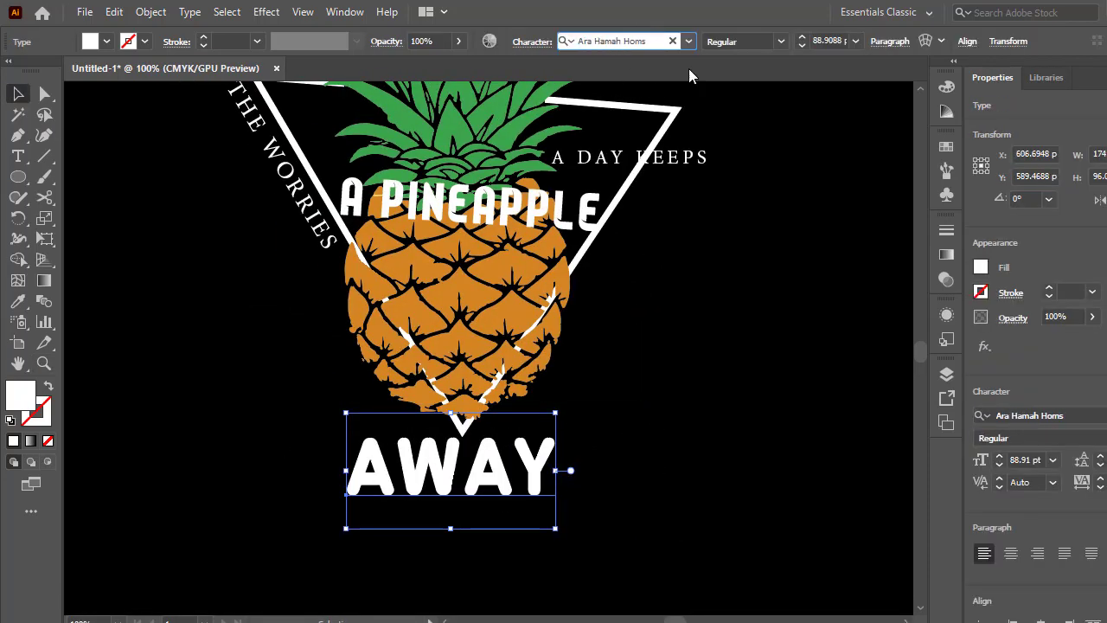
click(688, 40)
drag(981, 173, 992, 462)
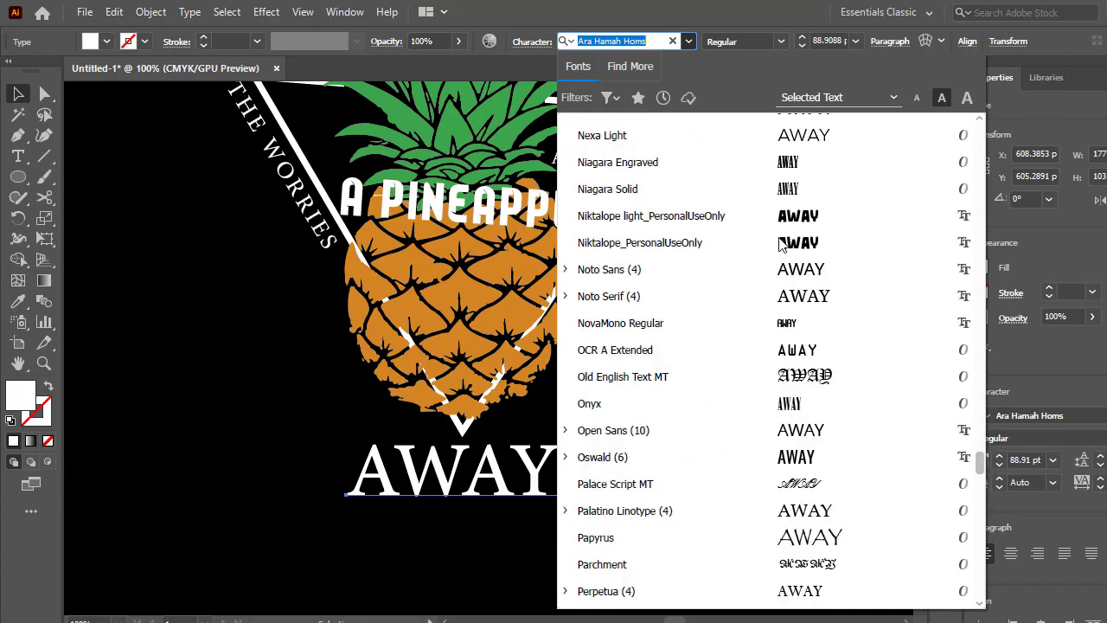
click(640, 243)
Lower AWAY slightly and shrink it to about 60 pt.
mouse_move(519, 443)
mouse_down()
mouse_move(519, 487)
mouse_move(501, 497)
mouse_up()
click(553, 537)
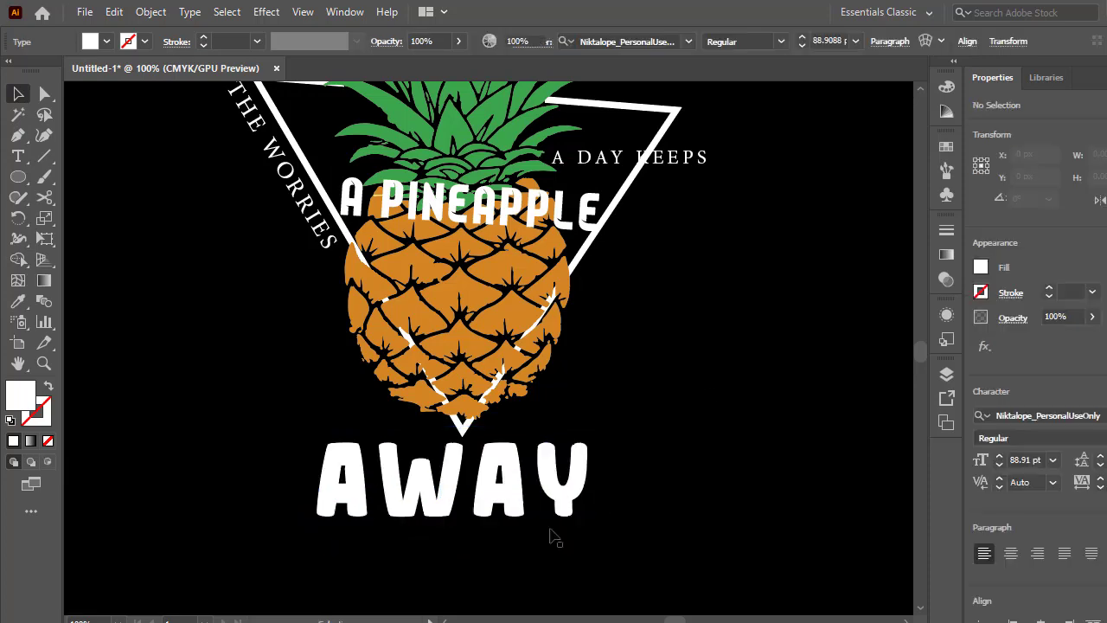
click(554, 536)
drag(613, 548, 562, 515)
click(518, 467)
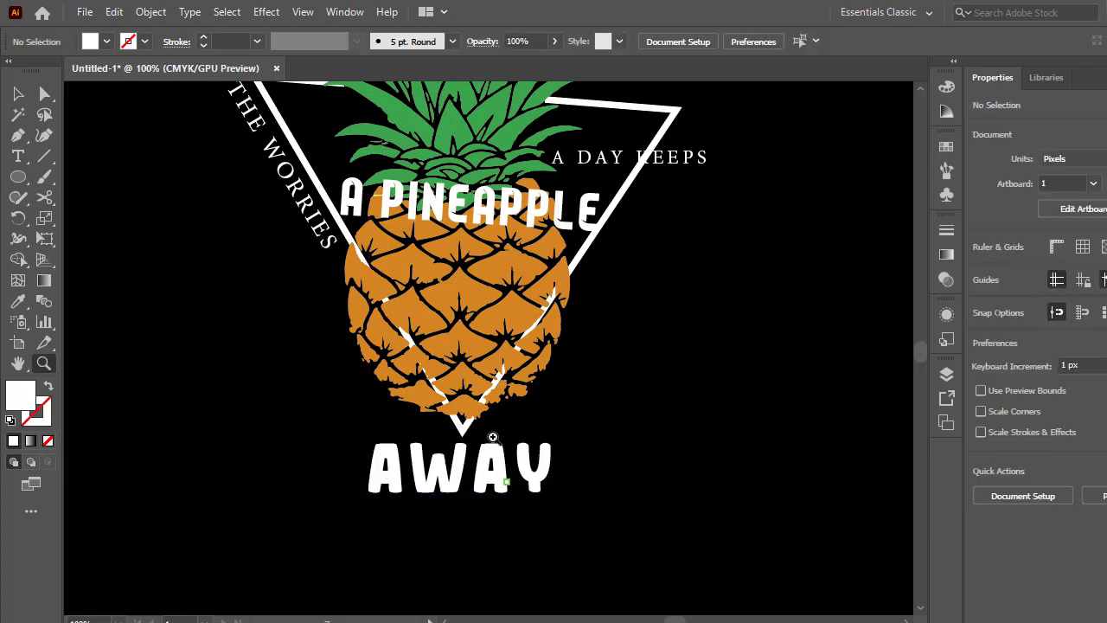
Select the entire pineapple design, enlarge it and move it higher on the artboard.
scroll(493, 437, down, 5)
scroll(492, 415, up, 4)
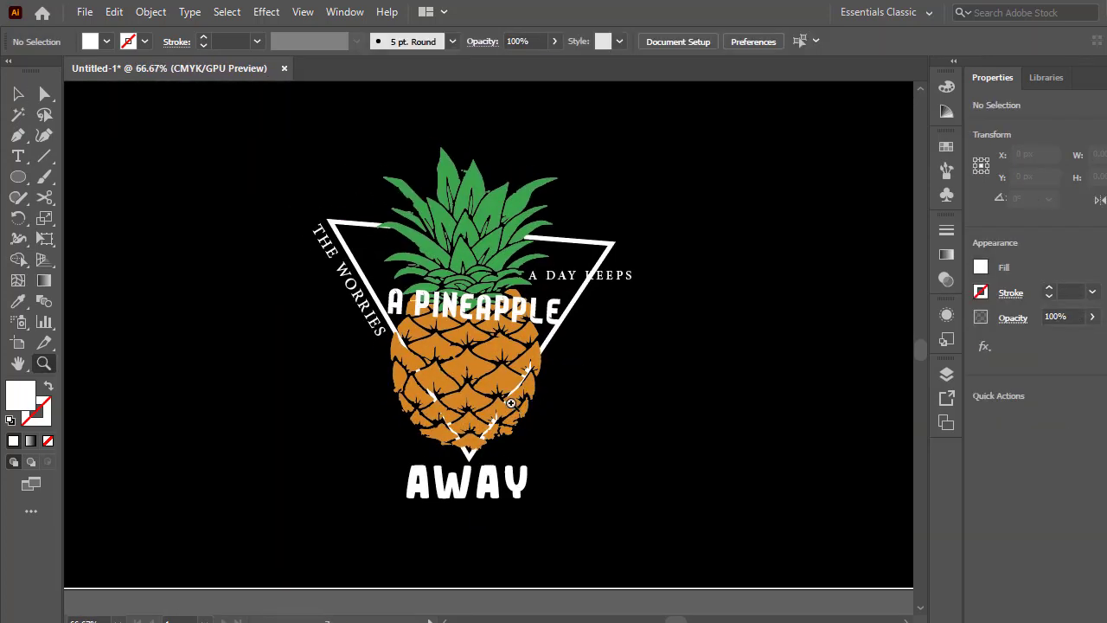
click(511, 403)
key(v)
key(ctrl+0)
drag(319, 190, 623, 508)
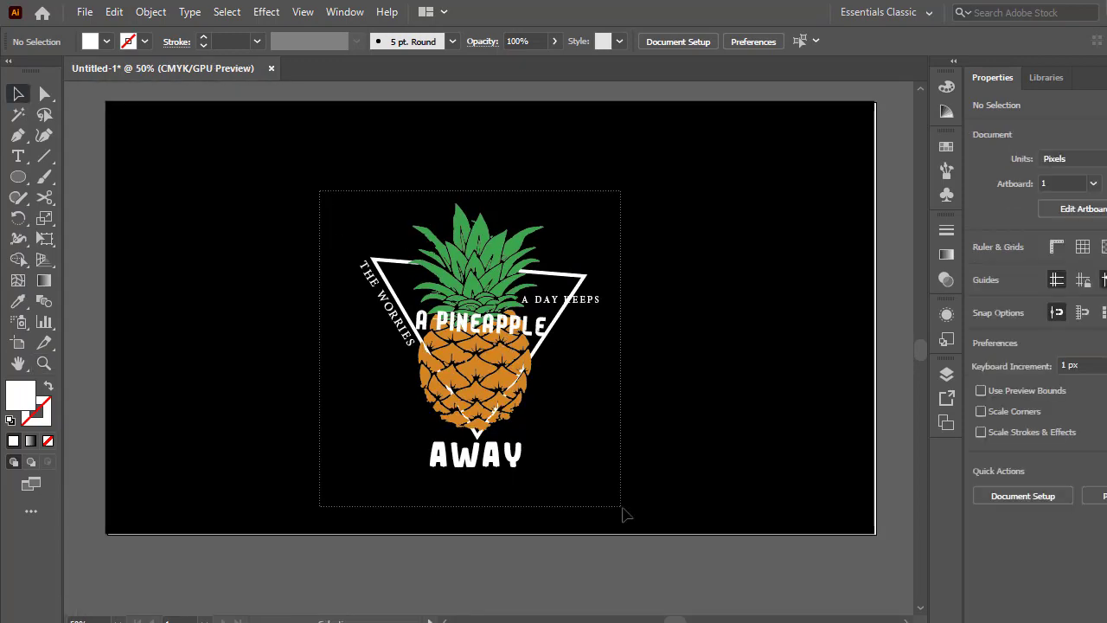
drag(598, 202, 640, 160)
drag(529, 364, 538, 322)
click(719, 361)
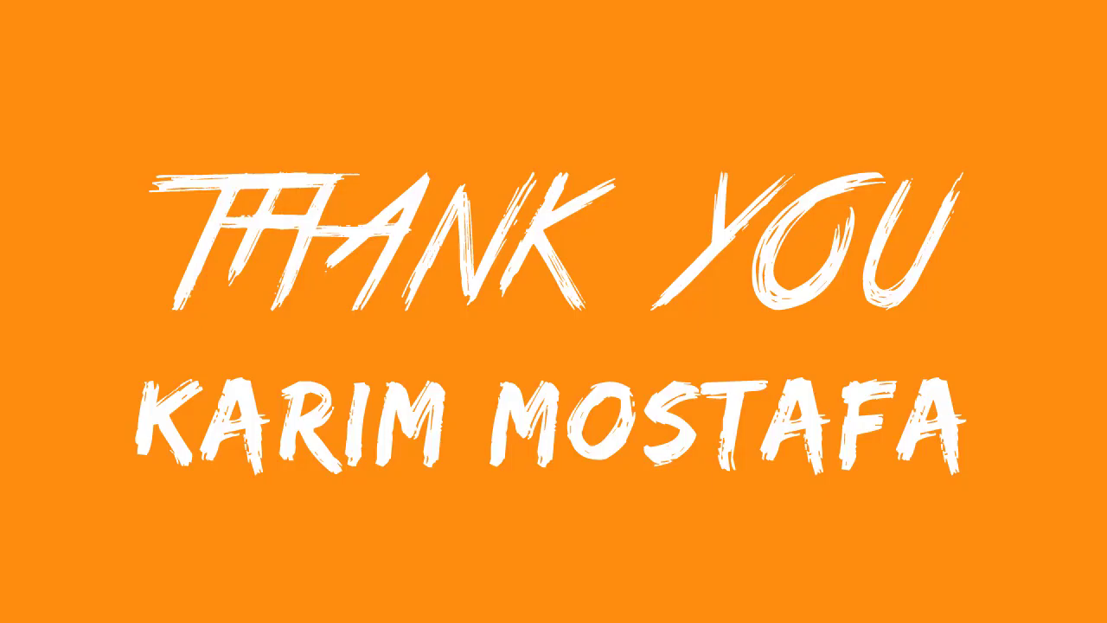